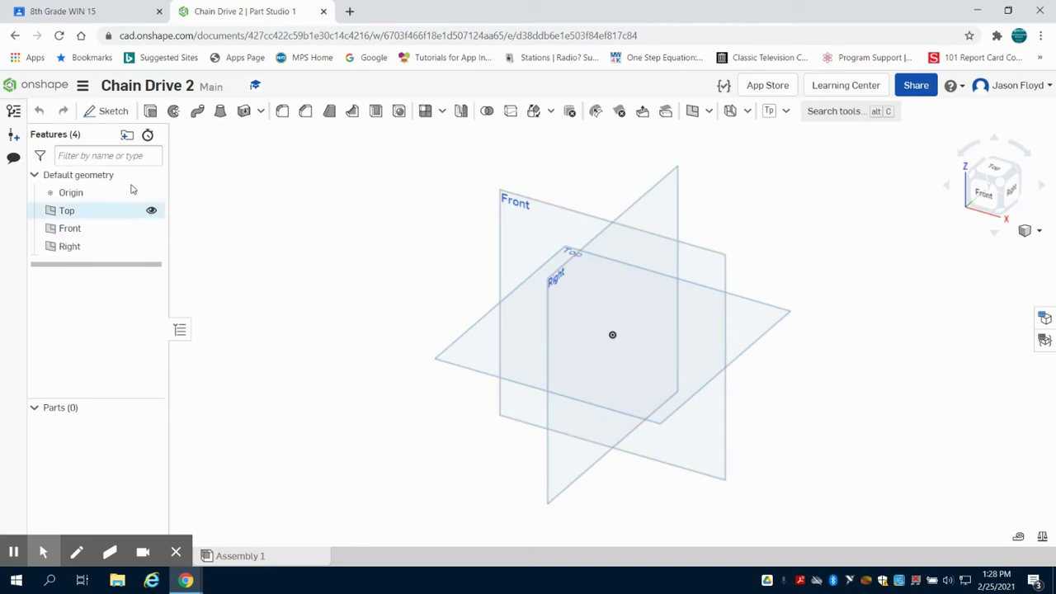
- Start a sketch on the Front plane with a Ø0.3 circle centred at the origin
{"action": "left_click", "coordinate": [109, 111]}
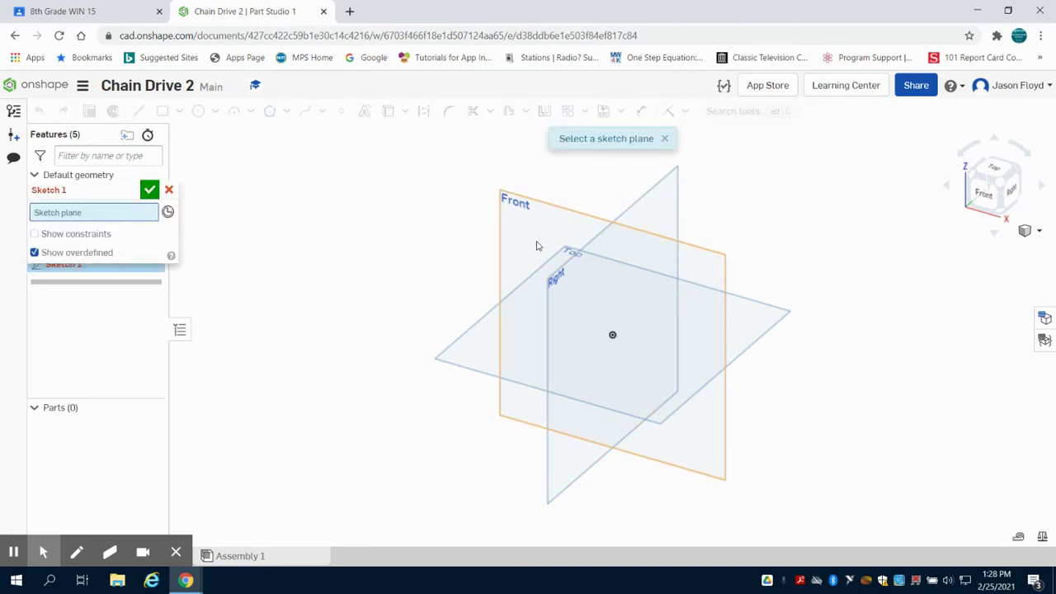
{"action": "left_click", "coordinate": [536, 243]}
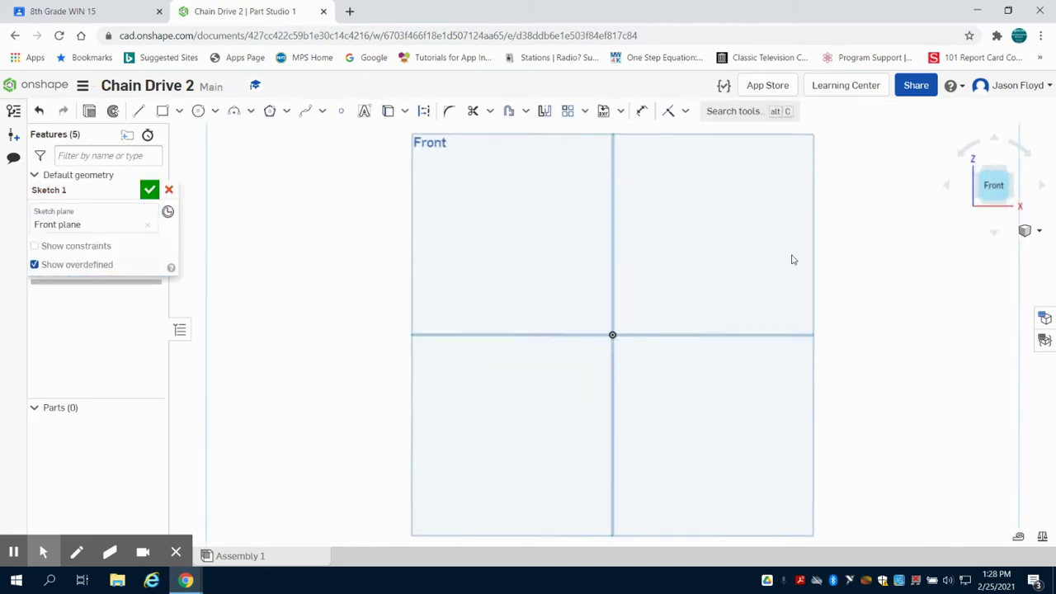
{"action": "left_click", "coordinate": [198, 111]}
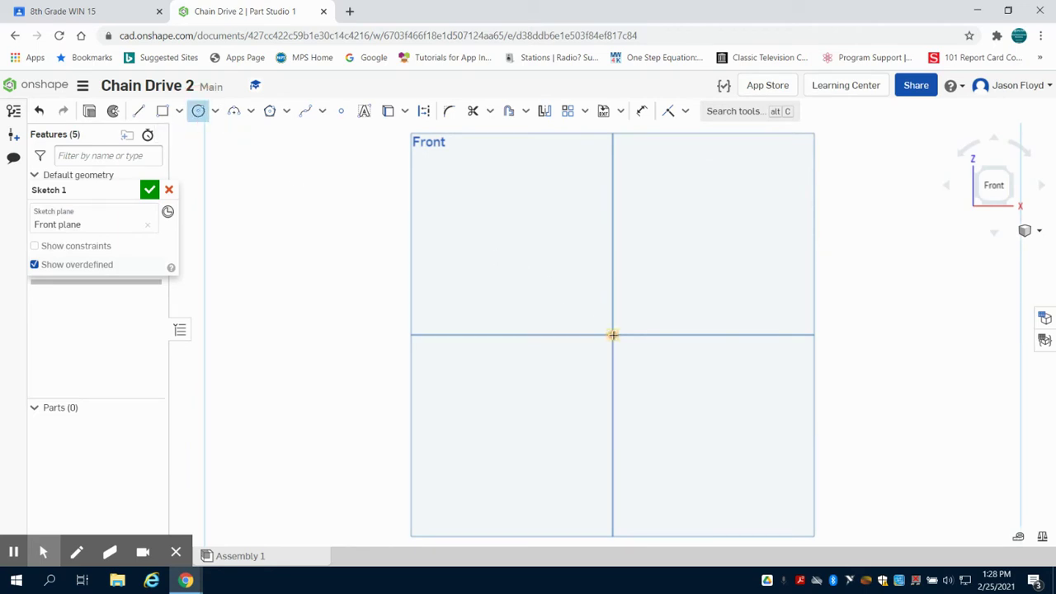
{"action": "left_click", "coordinate": [612, 333]}
{"action": "left_click", "coordinate": [612, 292]}
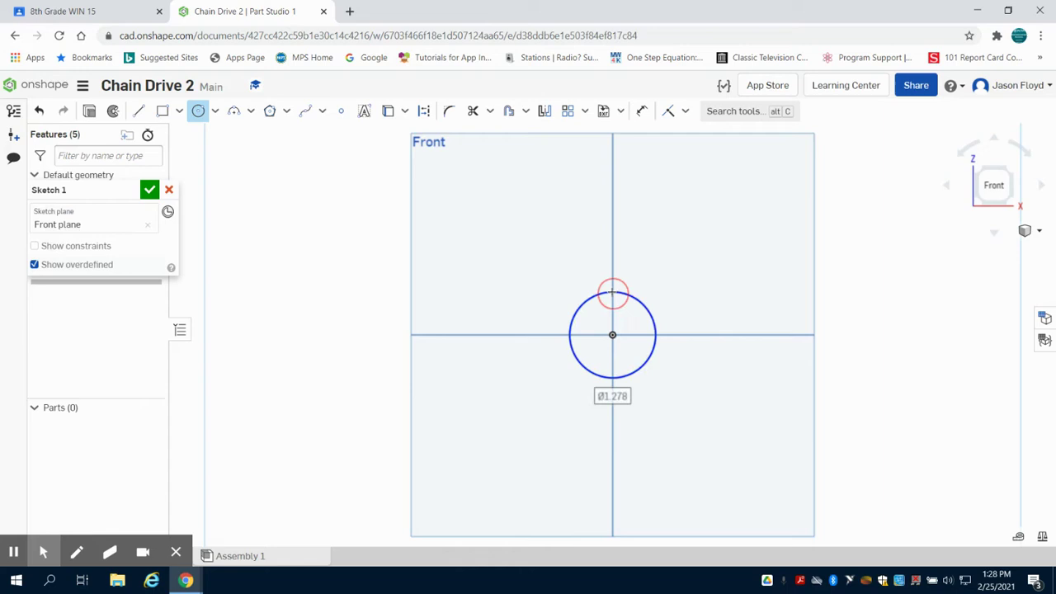
{"action": "type", "text": "0.3"}
{"action": "key", "text": "Return"}
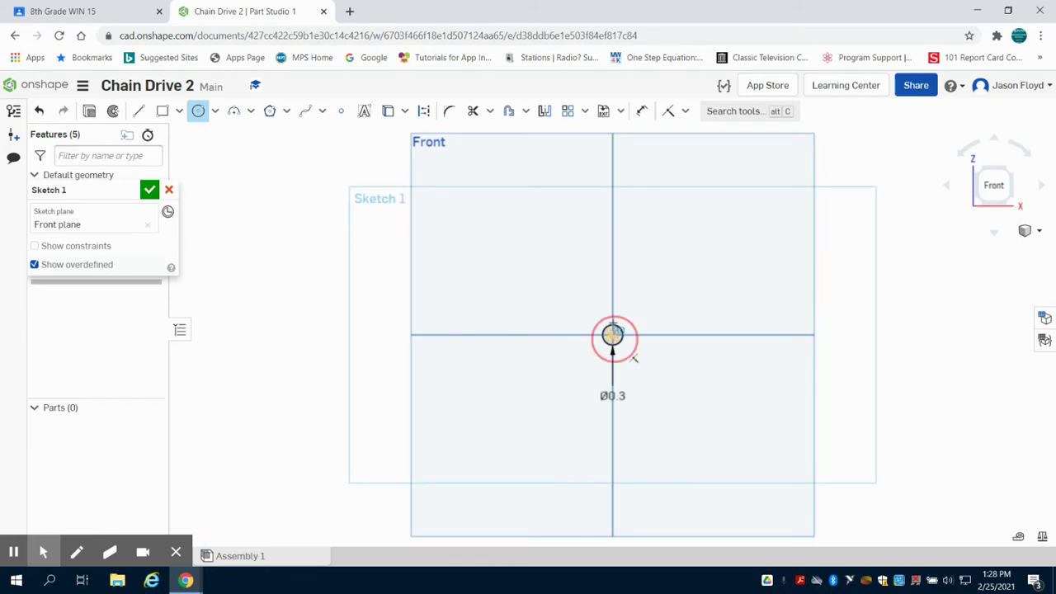
- Add a concentric Ø0.9 circle around the origin
{"action": "left_click", "coordinate": [612, 335]}
{"action": "left_click", "coordinate": [612, 306]}
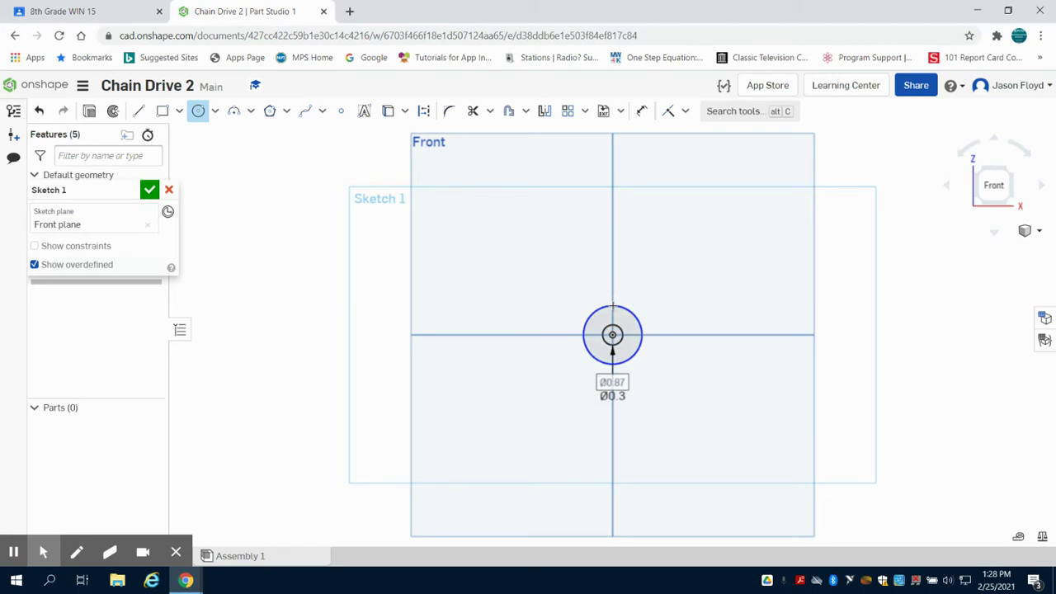
{"action": "key", "text": "Return"}
{"action": "left_click", "coordinate": [612, 305]}
{"action": "scroll", "coordinate": [702, 332], "scroll_direction": "up", "scroll_amount": 3}
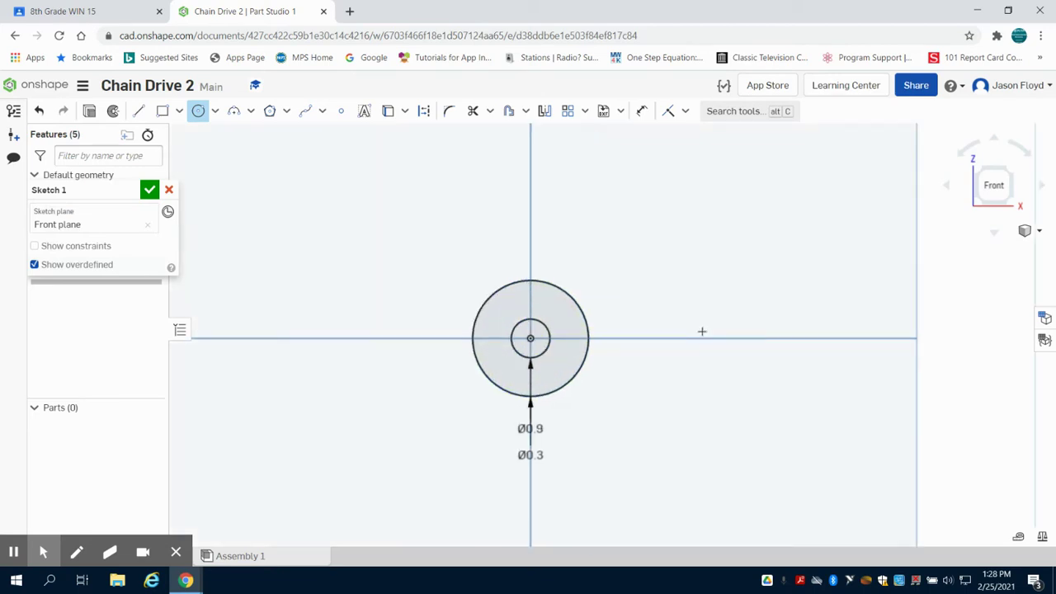
- Draw a Ø0.9 circle with a concentric Ø0.3 circle to the right of the first pair
{"action": "left_click", "coordinate": [755, 338]}
{"action": "left_click", "coordinate": [756, 296]}
{"action": "type", "text": "0.9"}
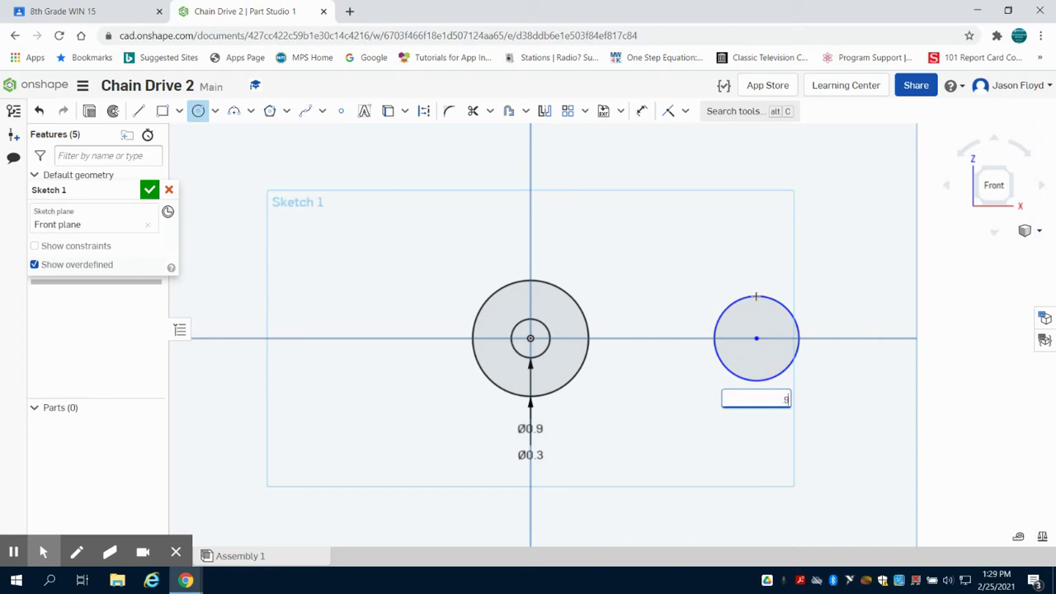
{"action": "key", "text": "Return"}
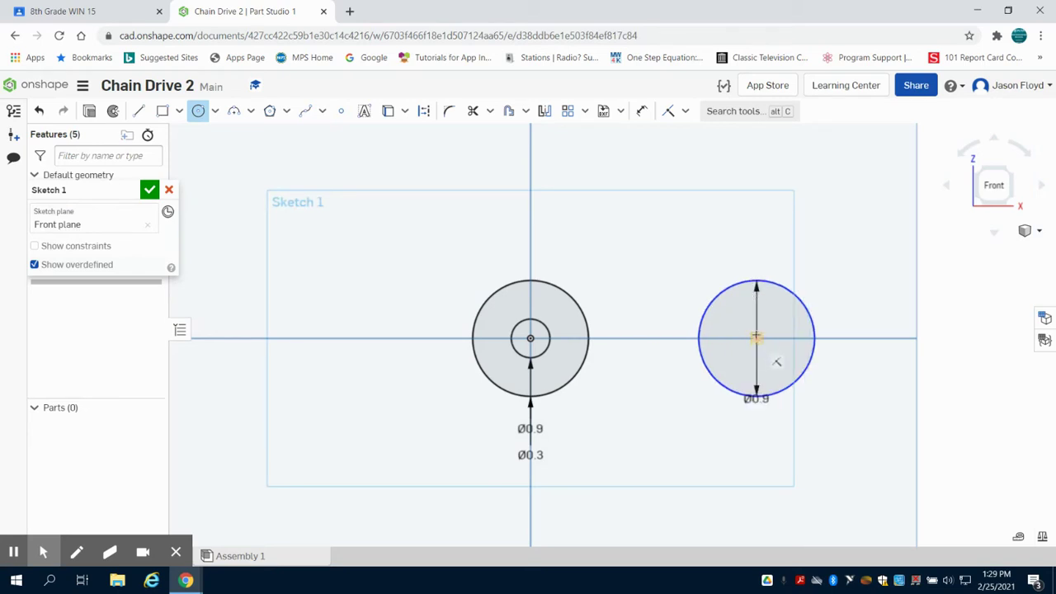
{"action": "left_click", "coordinate": [755, 338]}
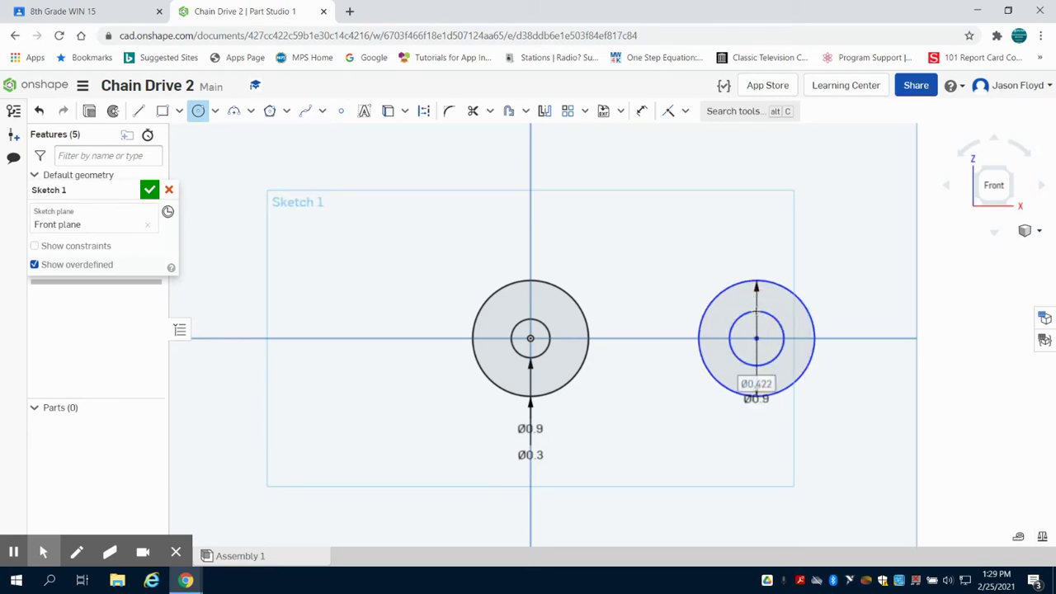
{"action": "left_click", "coordinate": [756, 311]}
{"action": "type", "text": ".3"}
{"action": "key", "text": "Return"}
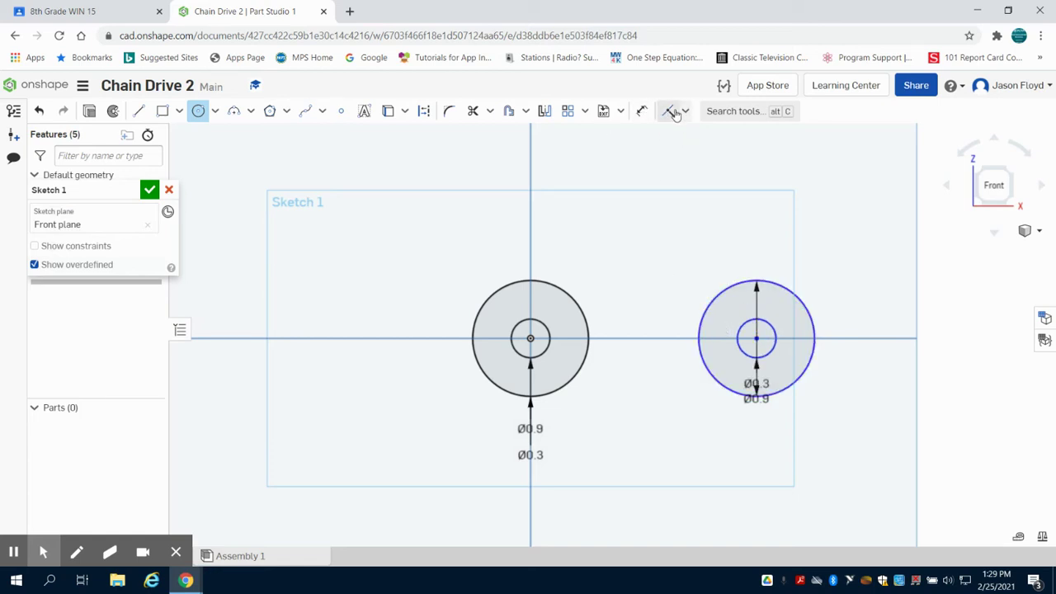
- Dimension the distance between the two circle centres as 1
{"action": "left_click", "coordinate": [642, 112]}
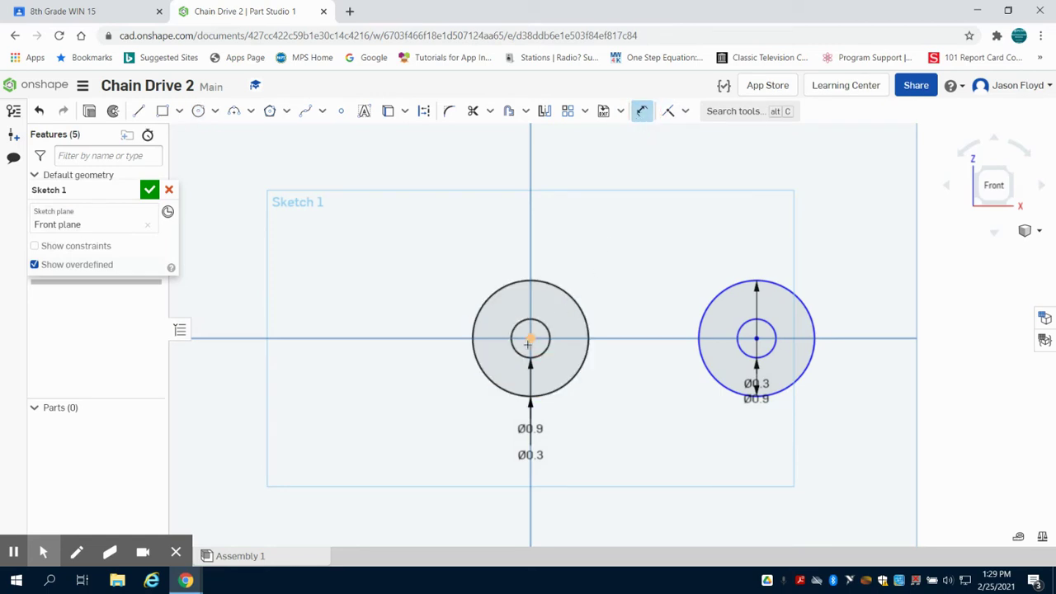
{"action": "left_click", "coordinate": [531, 338]}
{"action": "left_click", "coordinate": [755, 338]}
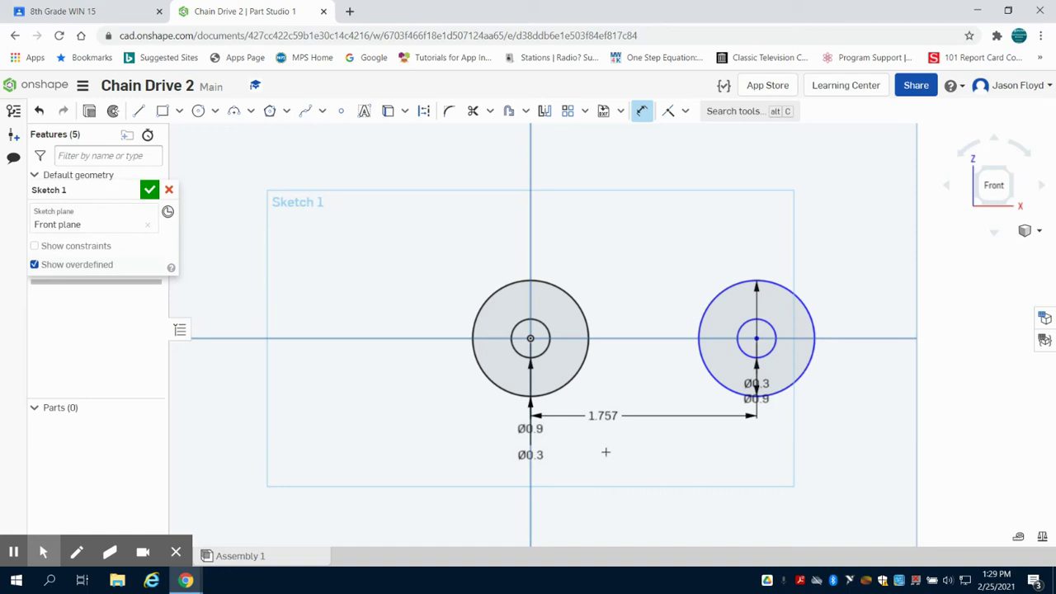
{"action": "left_click", "coordinate": [607, 475]}
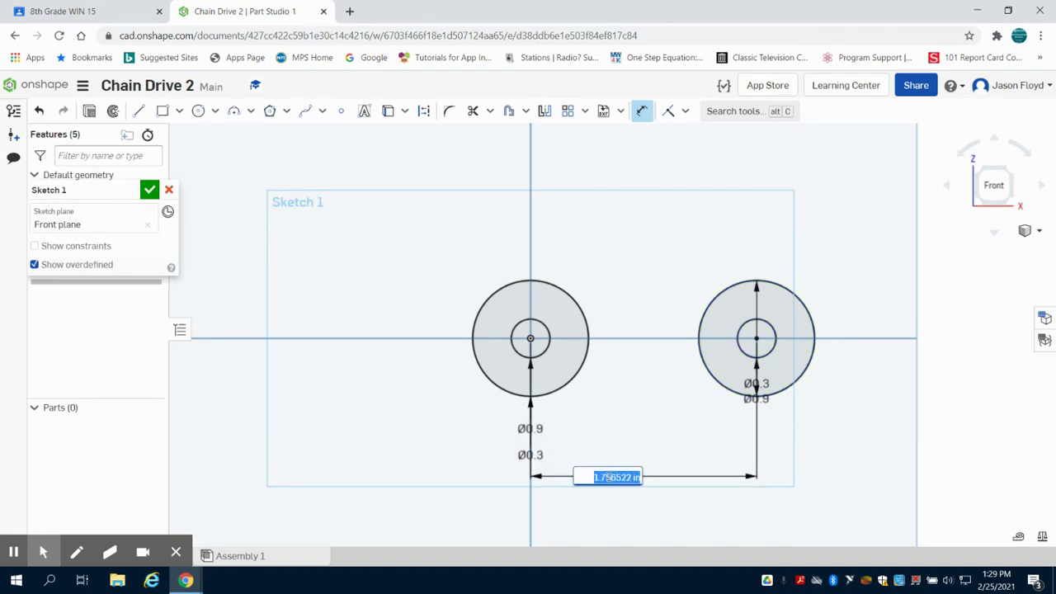
{"action": "type", "text": "1"}
{"action": "key", "text": "Return"}
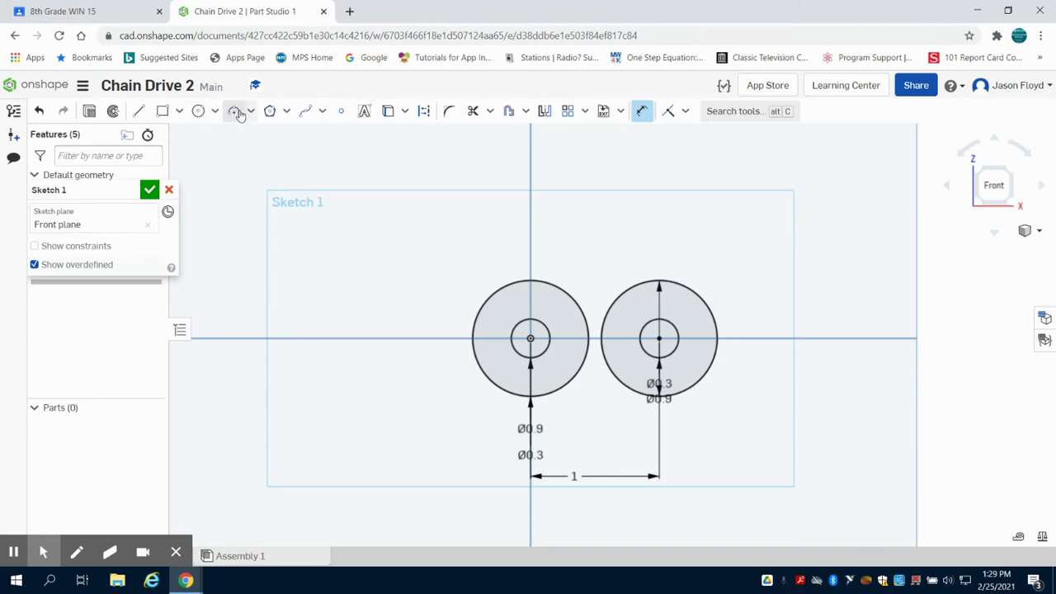
- Draw a three-point arc connecting the tops of the two Ø0.9 circles
{"action": "left_click", "coordinate": [233, 111]}
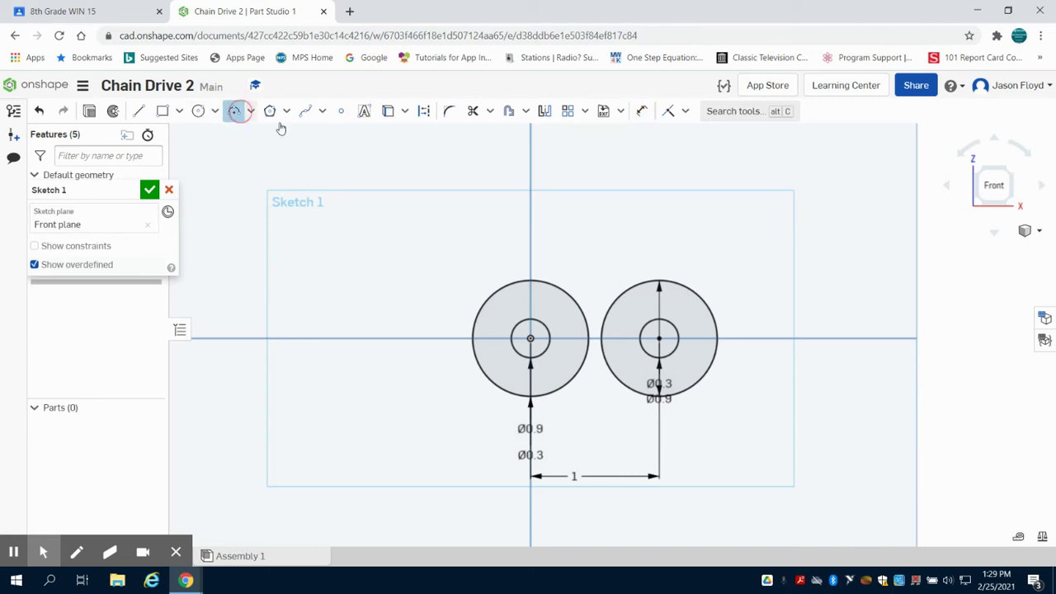
{"action": "left_click", "coordinate": [645, 281]}
{"action": "left_click", "coordinate": [546, 282]}
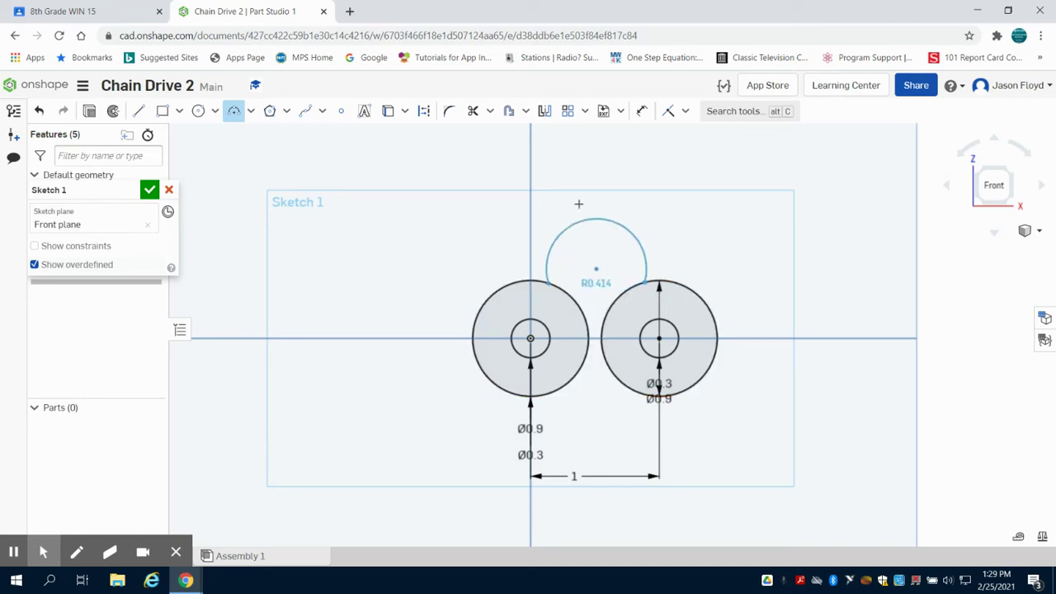
{"action": "left_click", "coordinate": [588, 293]}
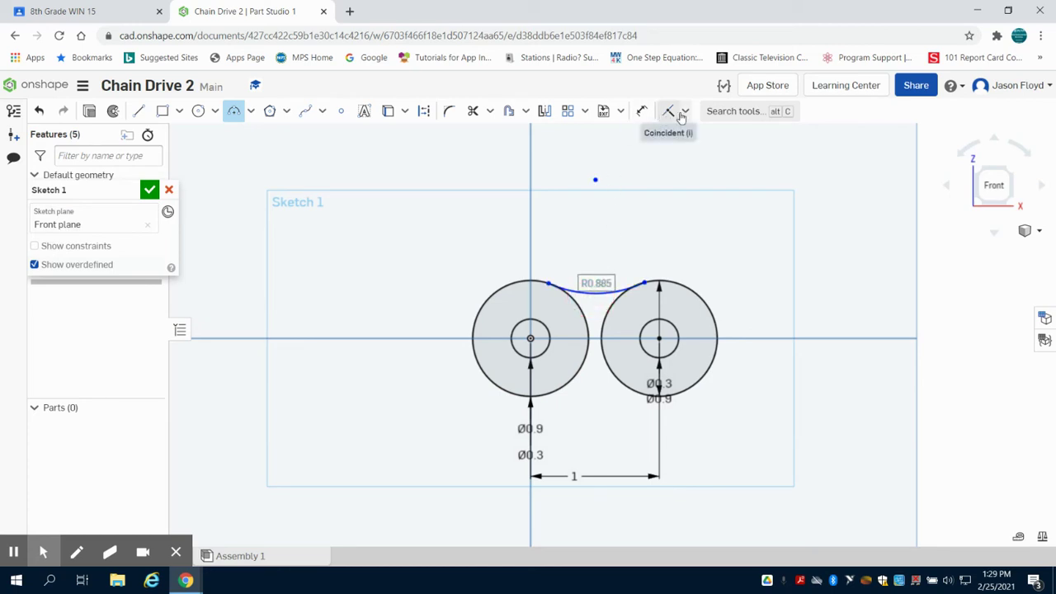
- Make the arc tangent to both the left and right Ø0.9 circles
{"action": "left_click", "coordinate": [683, 113]}
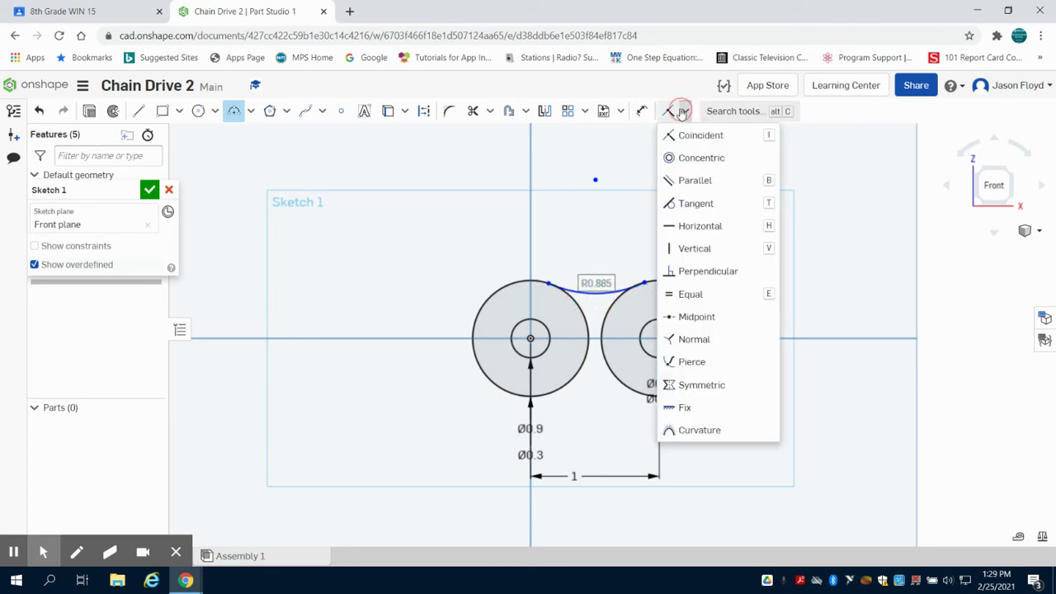
{"action": "left_click", "coordinate": [701, 205]}
{"action": "left_click", "coordinate": [587, 294]}
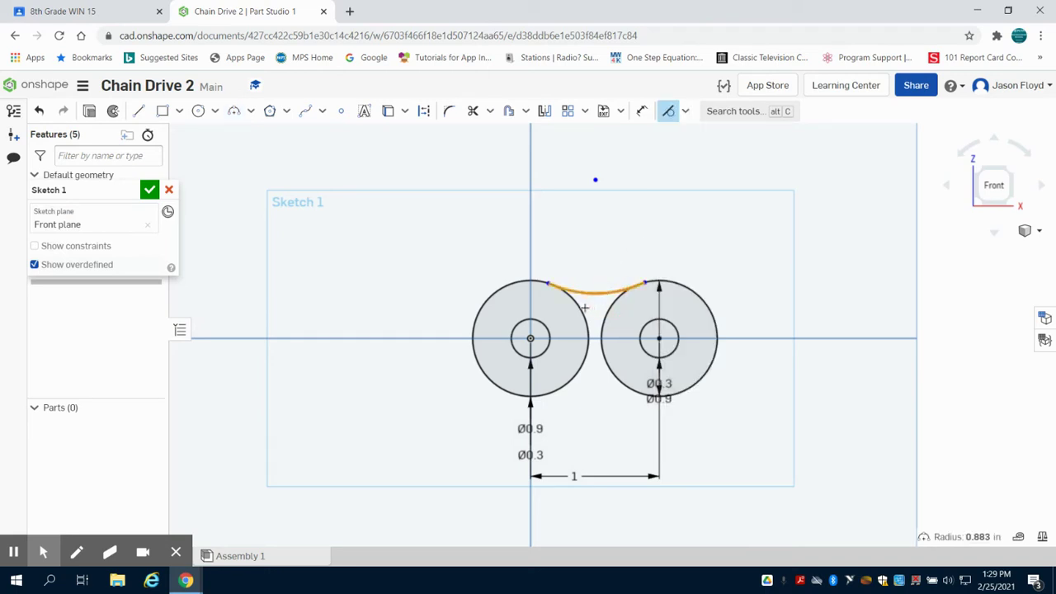
{"action": "left_click", "coordinate": [577, 311]}
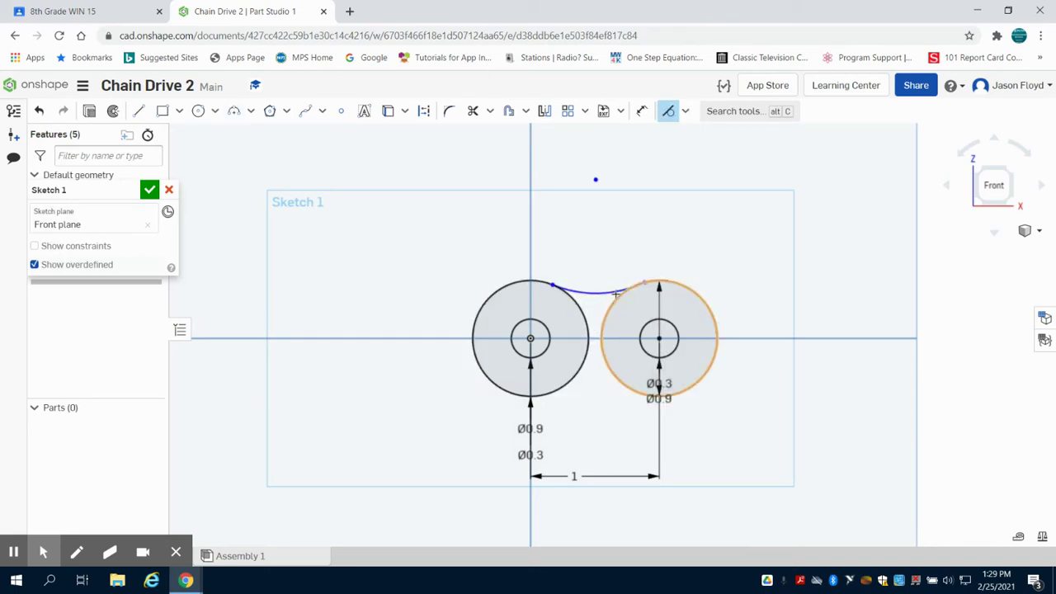
{"action": "left_click", "coordinate": [612, 293]}
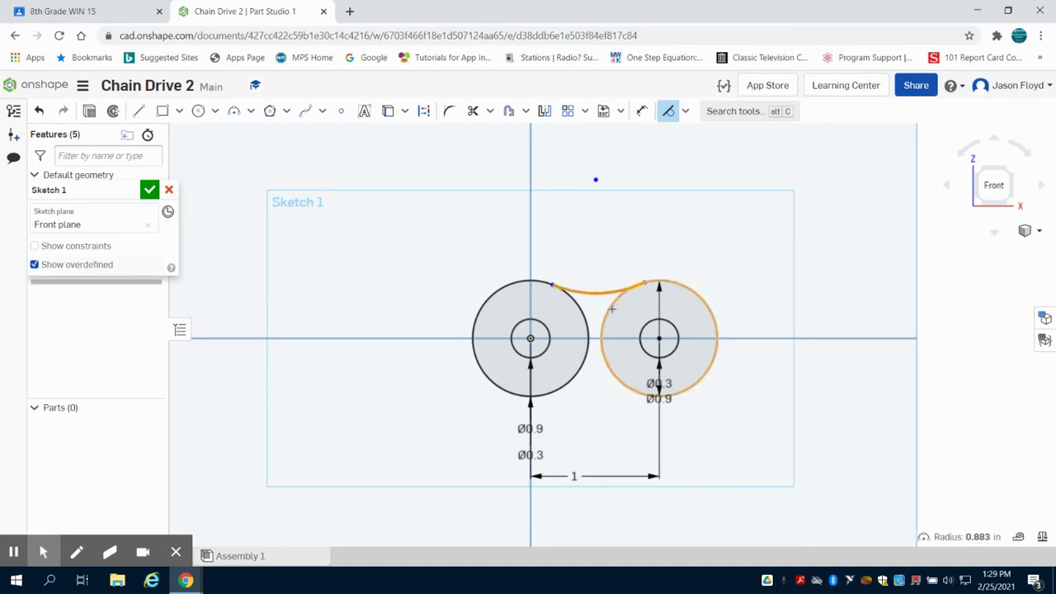
{"action": "left_click", "coordinate": [612, 309]}
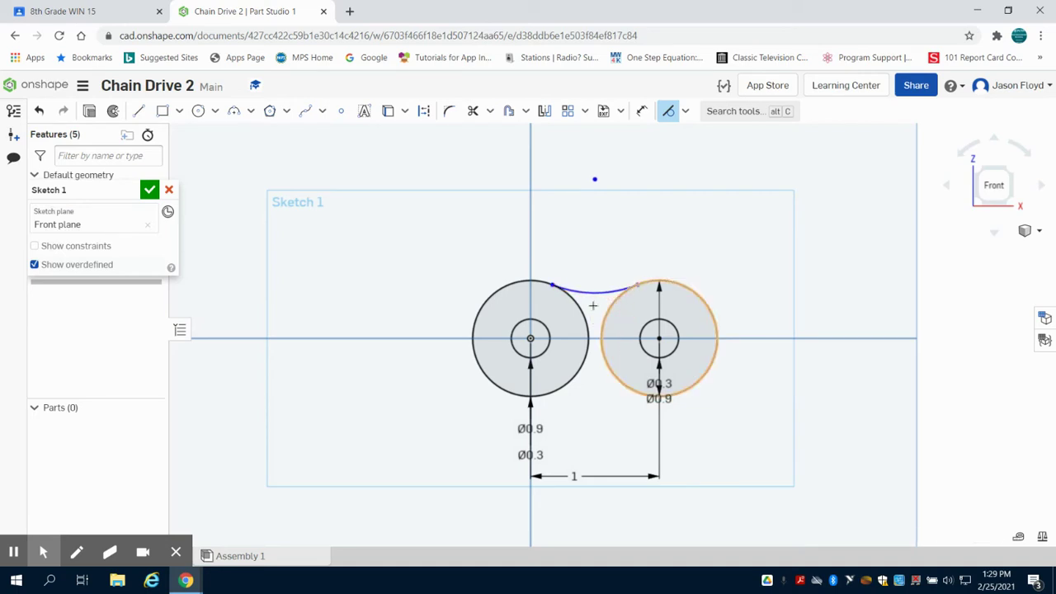
- Draw a horizontal line through both circle centres to serve as the mirror axis
{"action": "left_click", "coordinate": [139, 111]}
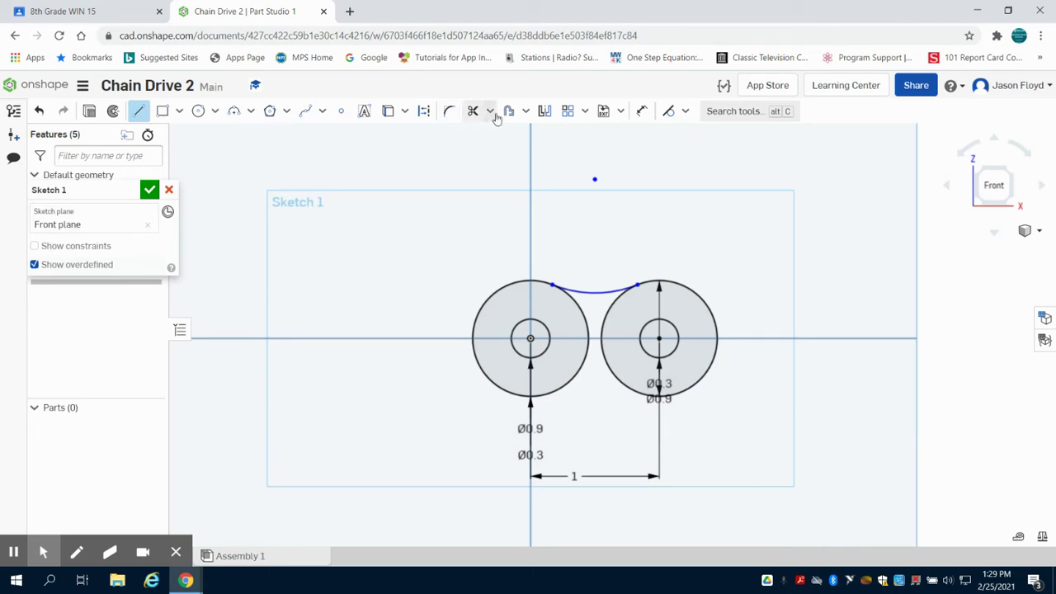
{"action": "left_click", "coordinate": [424, 110]}
{"action": "left_click", "coordinate": [422, 337]}
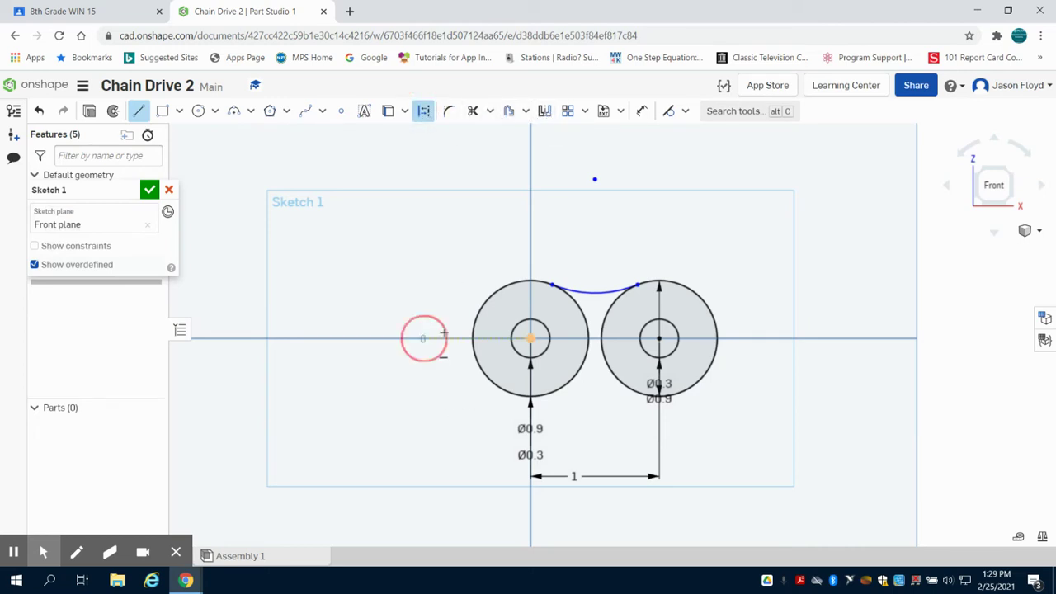
{"action": "left_click", "coordinate": [782, 340]}
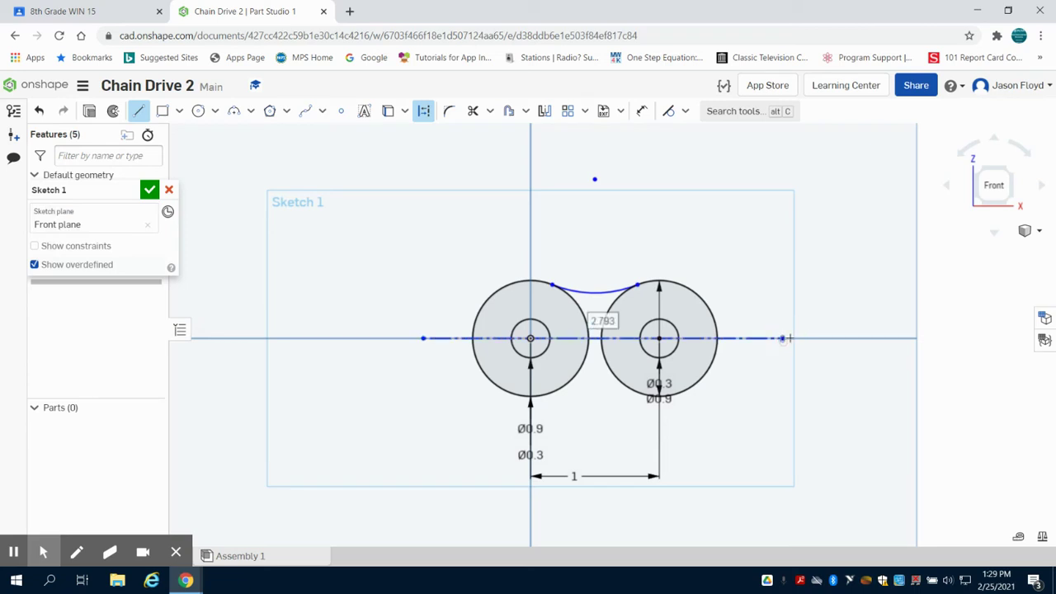
- Mirror the top arc across the horizontal centre line to form the bottom arc
{"action": "left_click", "coordinate": [544, 113]}
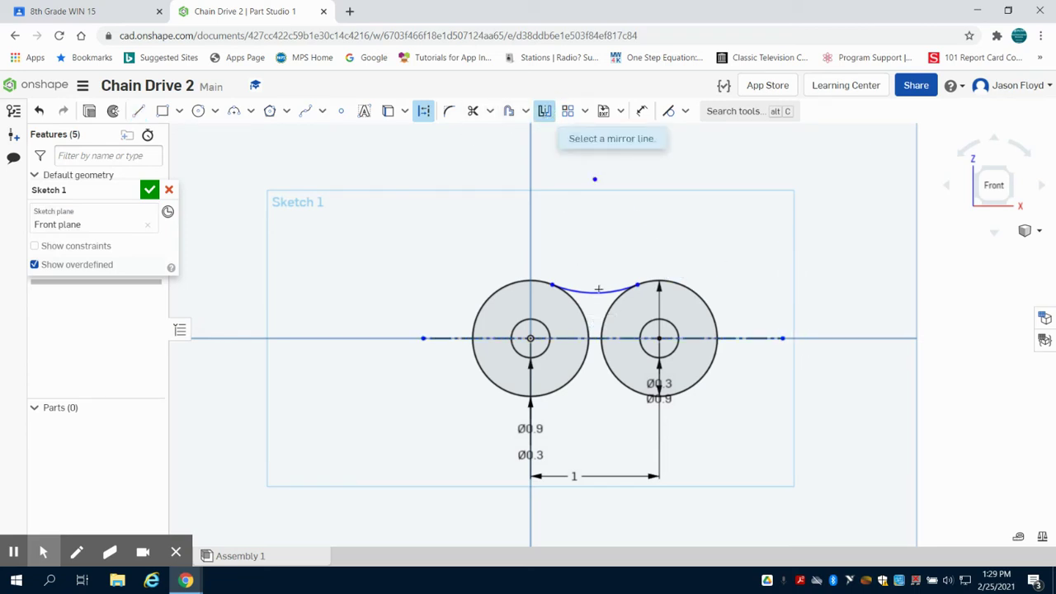
{"action": "left_click", "coordinate": [599, 338]}
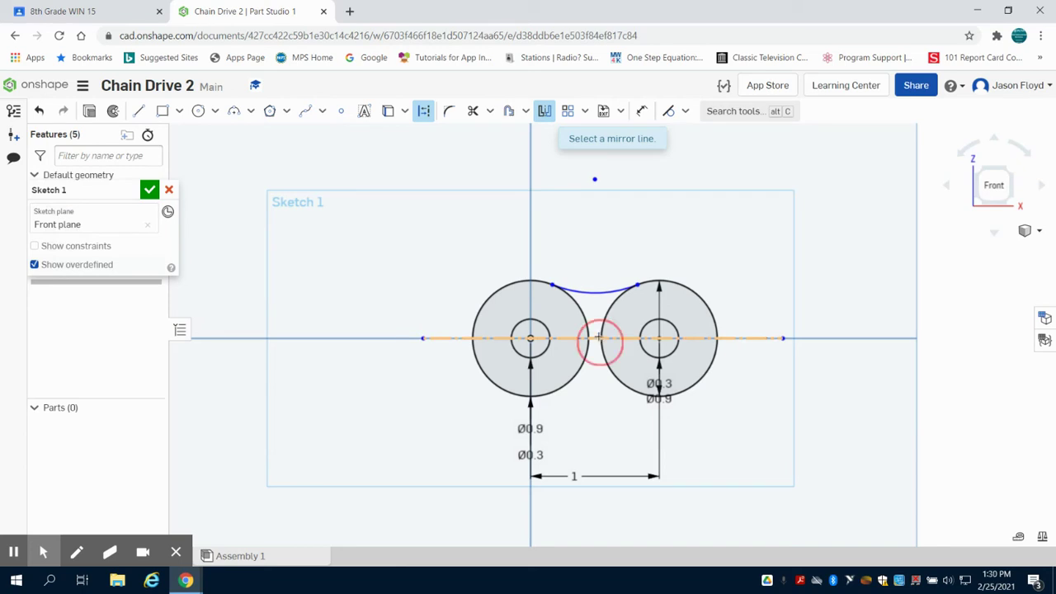
{"action": "left_click", "coordinate": [599, 292]}
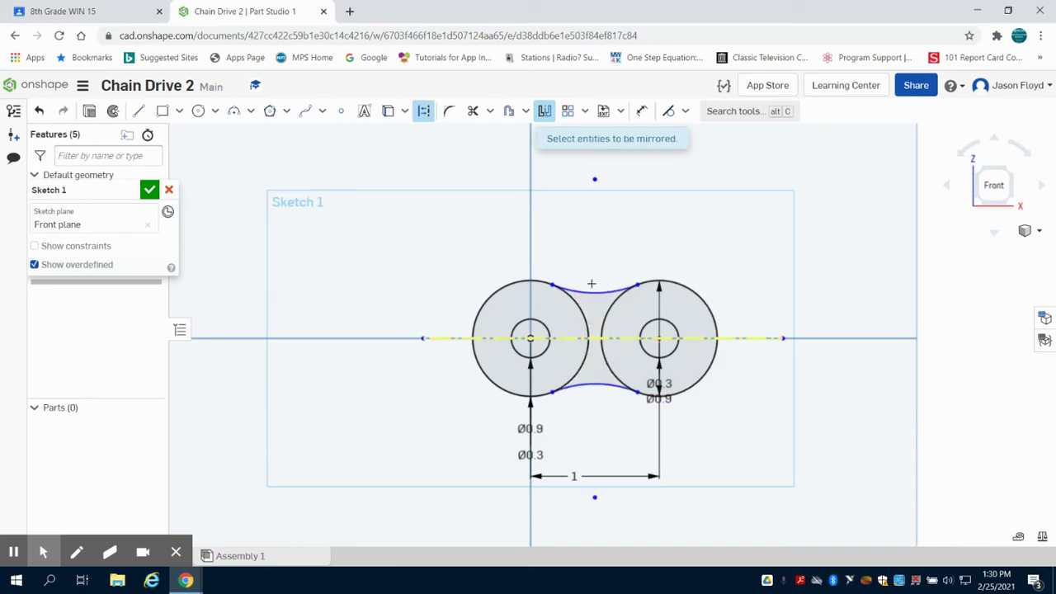
{"action": "left_click", "coordinate": [91, 111]}
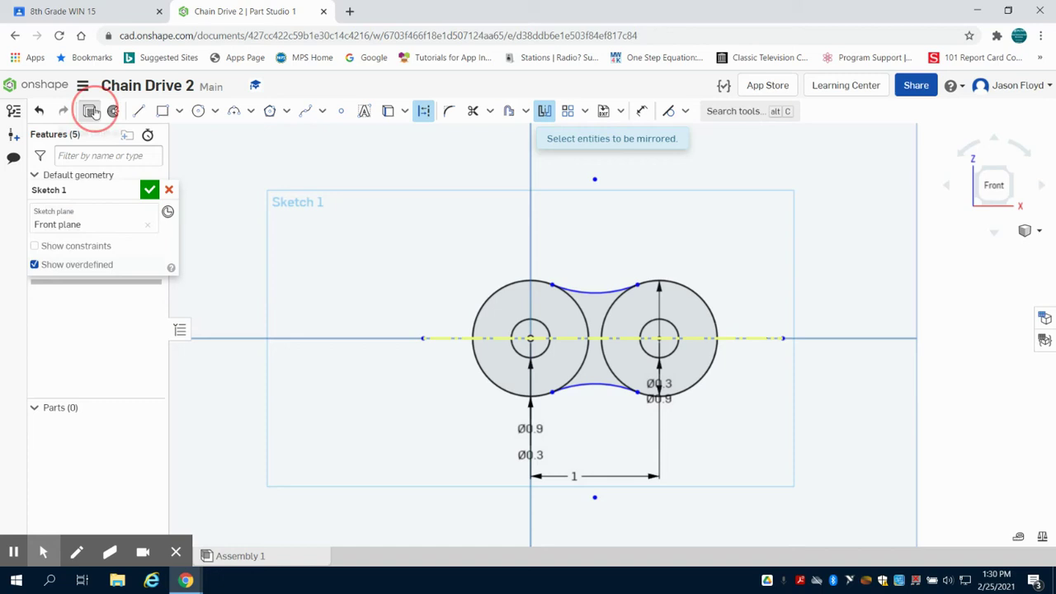
- Extrude the link outline 0.1 in into a solid part
{"action": "key", "text": "shift+e"}
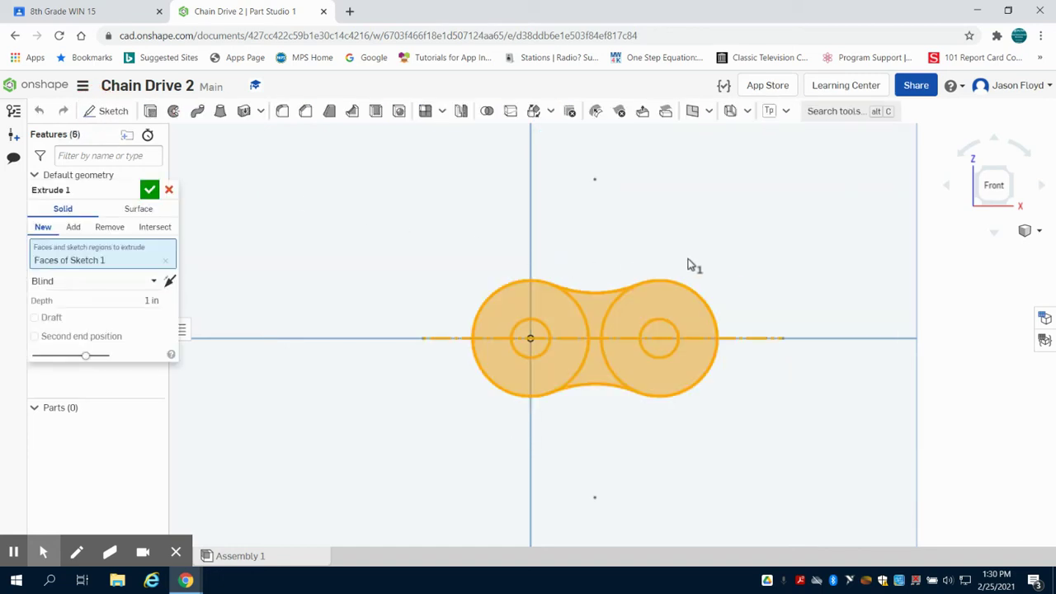
{"action": "left_click", "coordinate": [140, 300]}
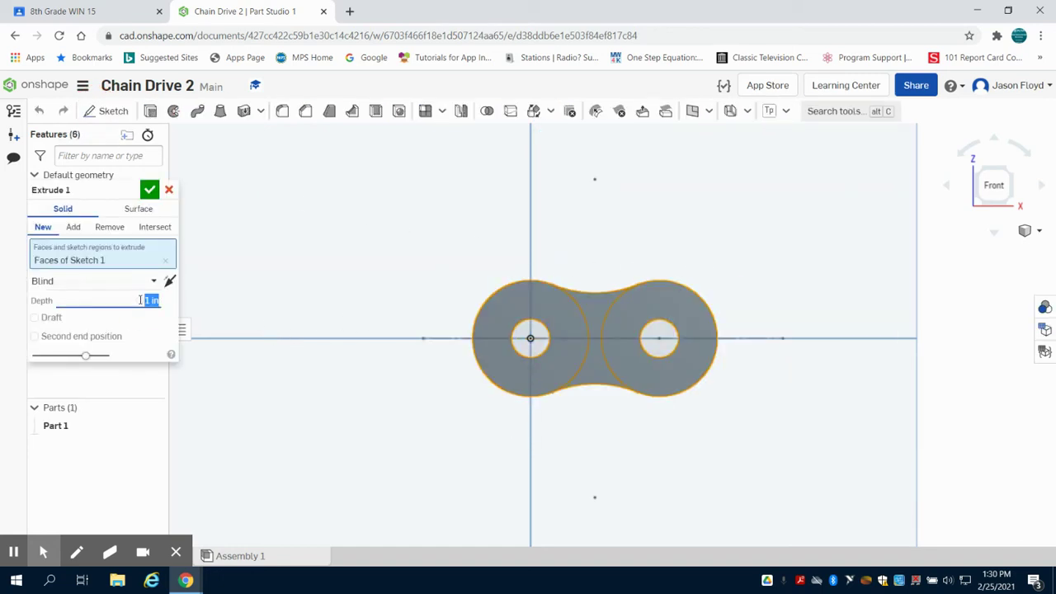
{"action": "left_click", "coordinate": [149, 190]}
{"action": "right_click_drag", "start_coordinate": [719, 203], "coordinate": [700, 250]}
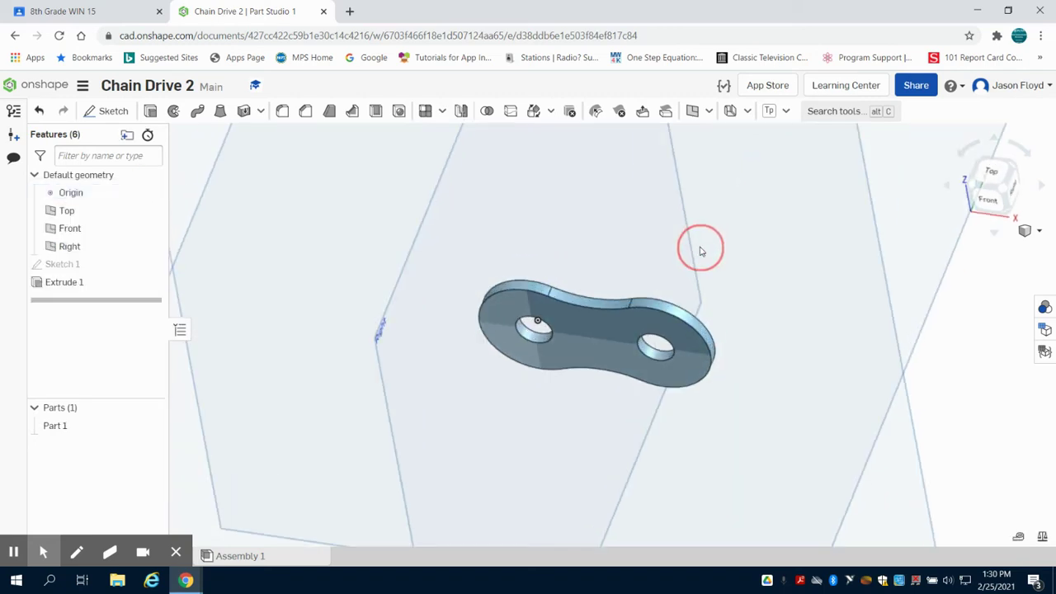
- Rename the part to 'link' and hide it
{"action": "right_click", "coordinate": [98, 432]}
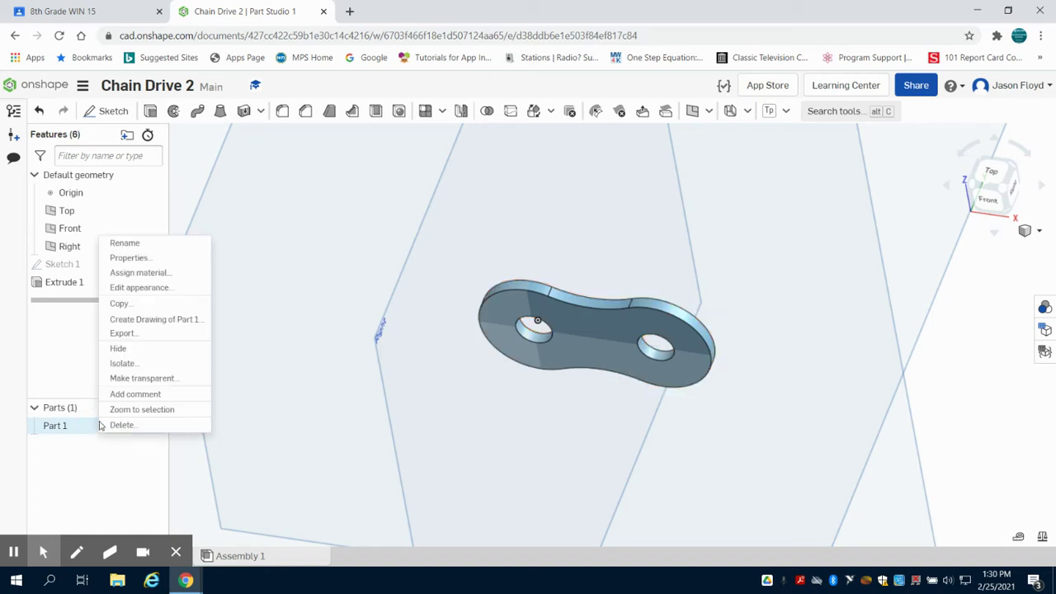
{"action": "left_click", "coordinate": [179, 240]}
{"action": "type", "text": "Link"}
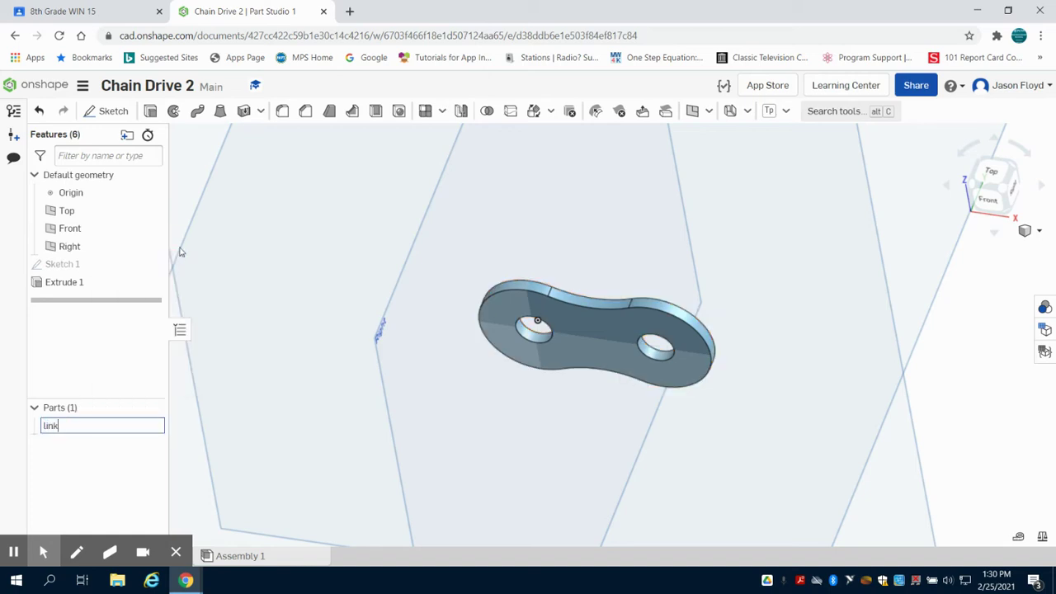
{"action": "key", "text": "Return"}
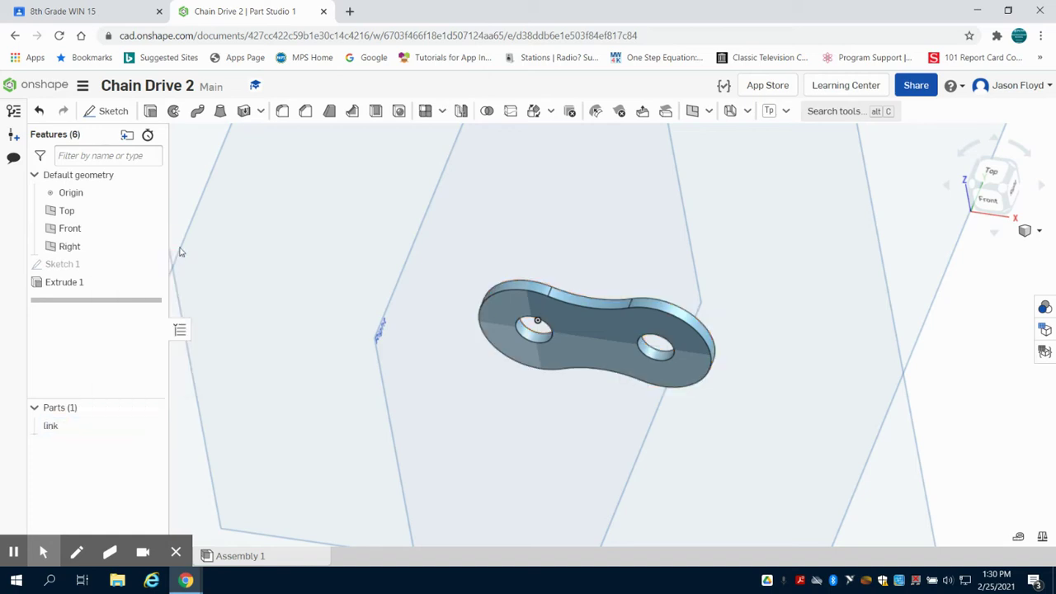
{"action": "left_click", "coordinate": [151, 425]}
- Sketch a Ø0.3 circle centred at the origin on the Top plane for extrusion
{"action": "left_click", "coordinate": [107, 110]}
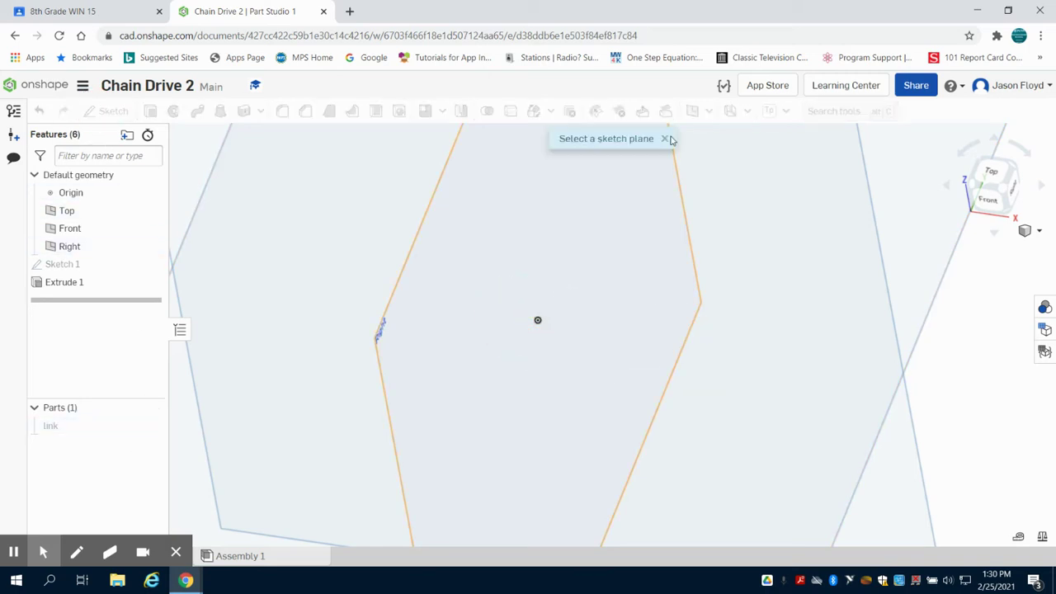
{"action": "left_click", "coordinate": [992, 175]}
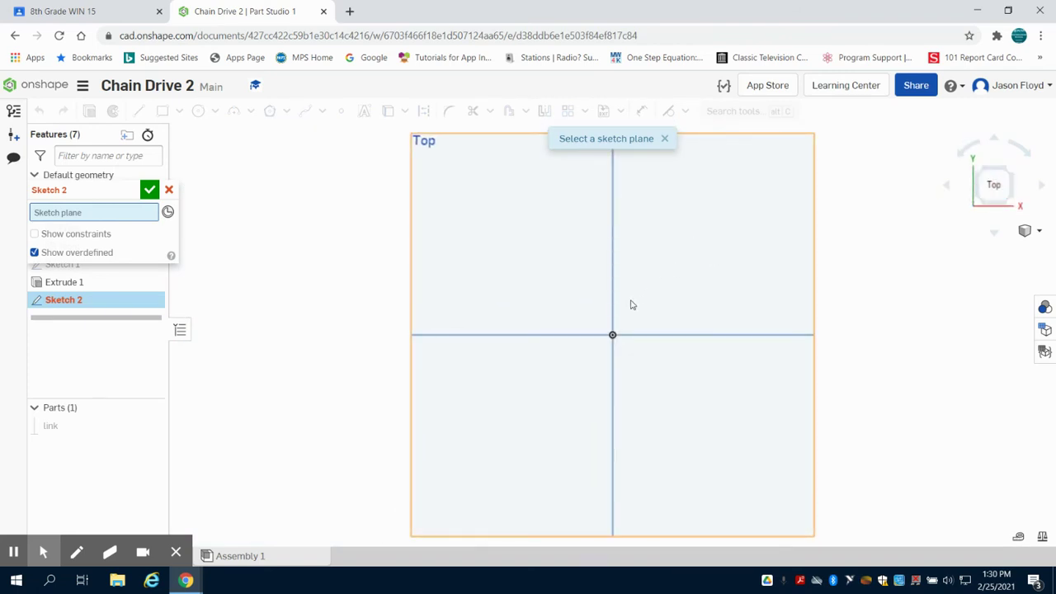
{"action": "left_click", "coordinate": [459, 268]}
{"action": "left_click", "coordinate": [198, 111]}
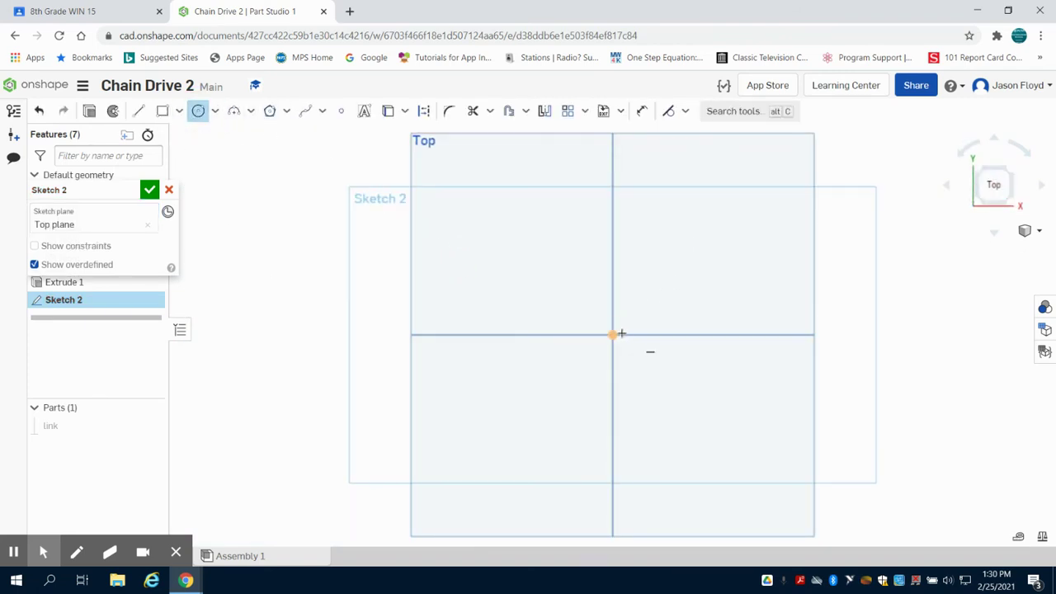
{"action": "left_click", "coordinate": [612, 335]}
{"action": "left_click", "coordinate": [613, 303]}
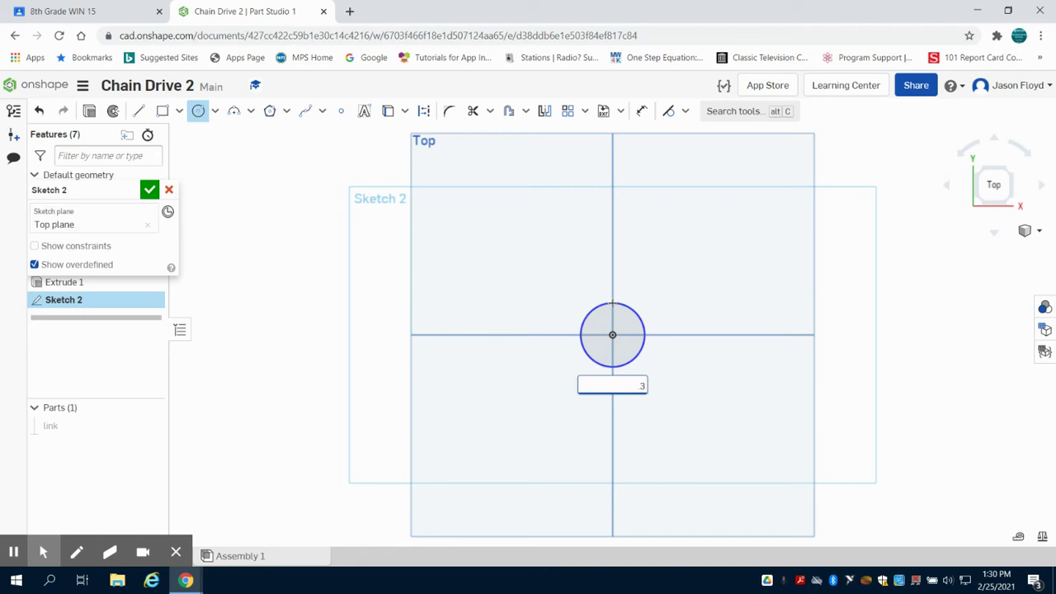
{"action": "key", "text": "Return"}
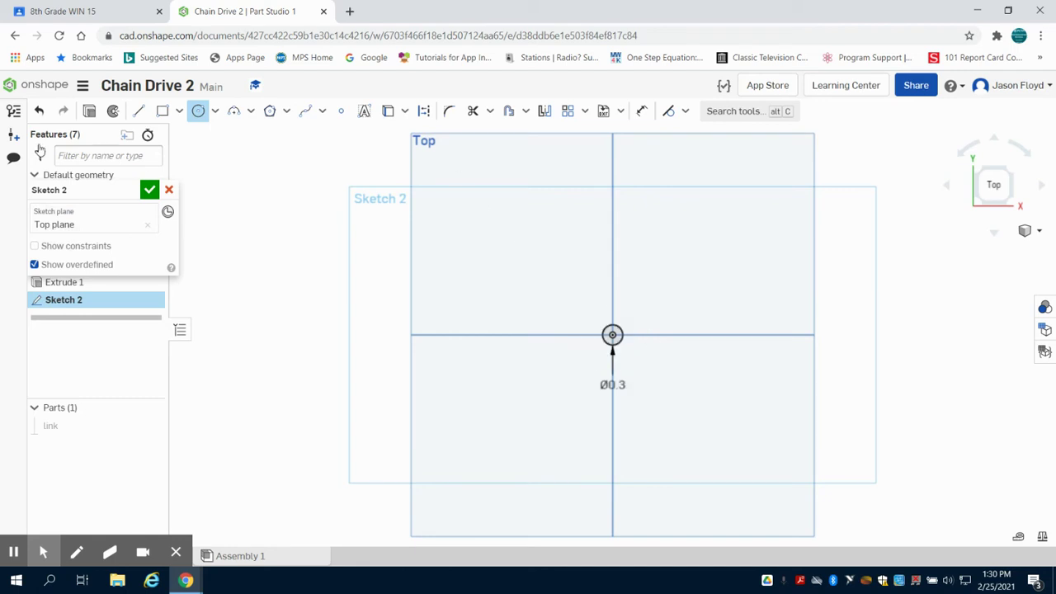
{"action": "left_click", "coordinate": [89, 111]}
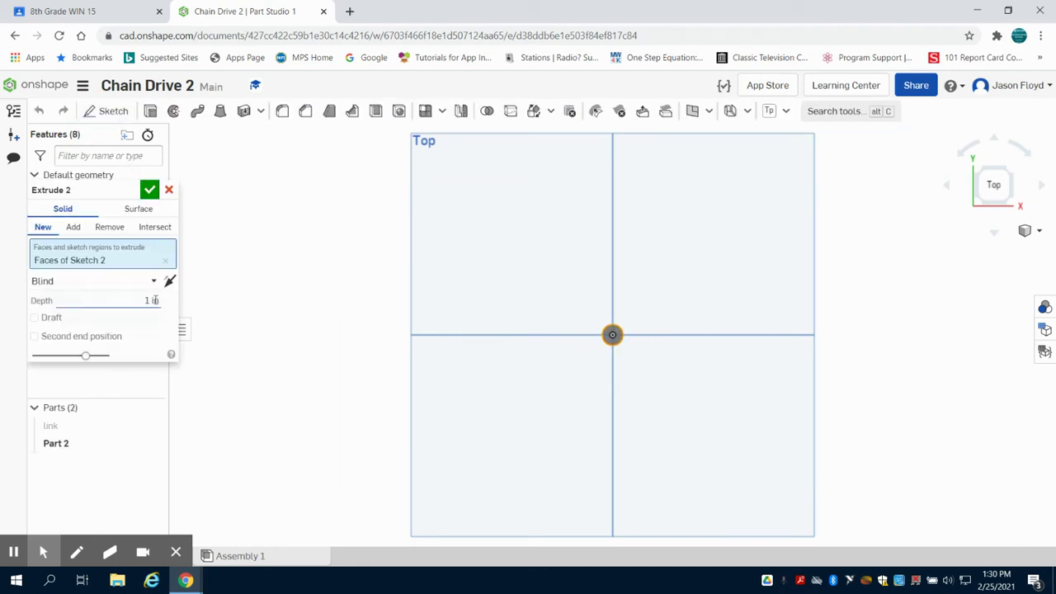
- Finish the 1 in peg extrusion and rename the part 'long peg'
{"action": "left_click", "coordinate": [149, 190]}
{"action": "right_click_drag", "start_coordinate": [701, 371], "coordinate": [702, 325]}
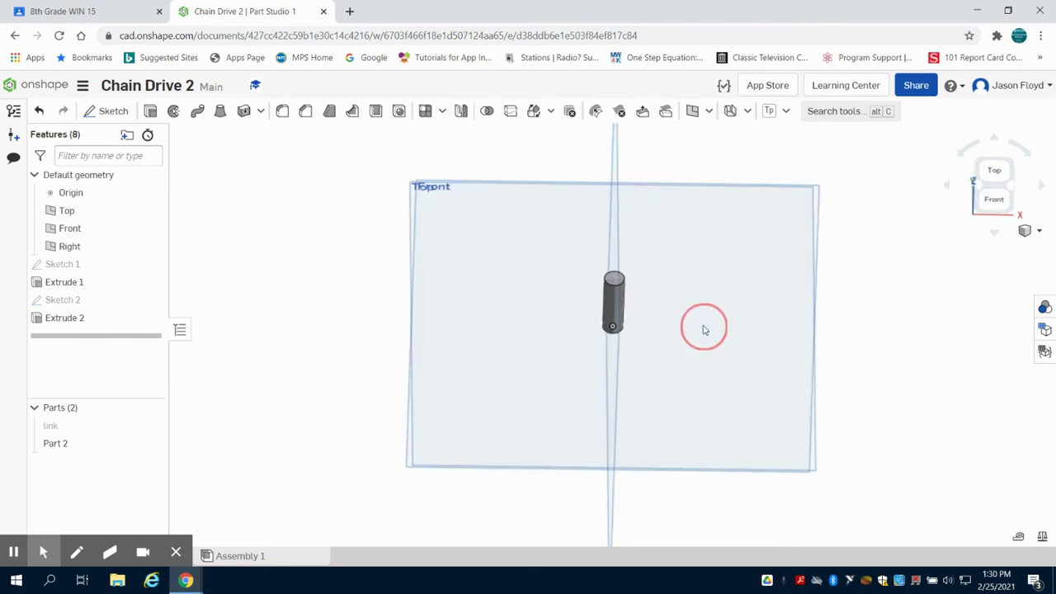
{"action": "right_click", "coordinate": [70, 456]}
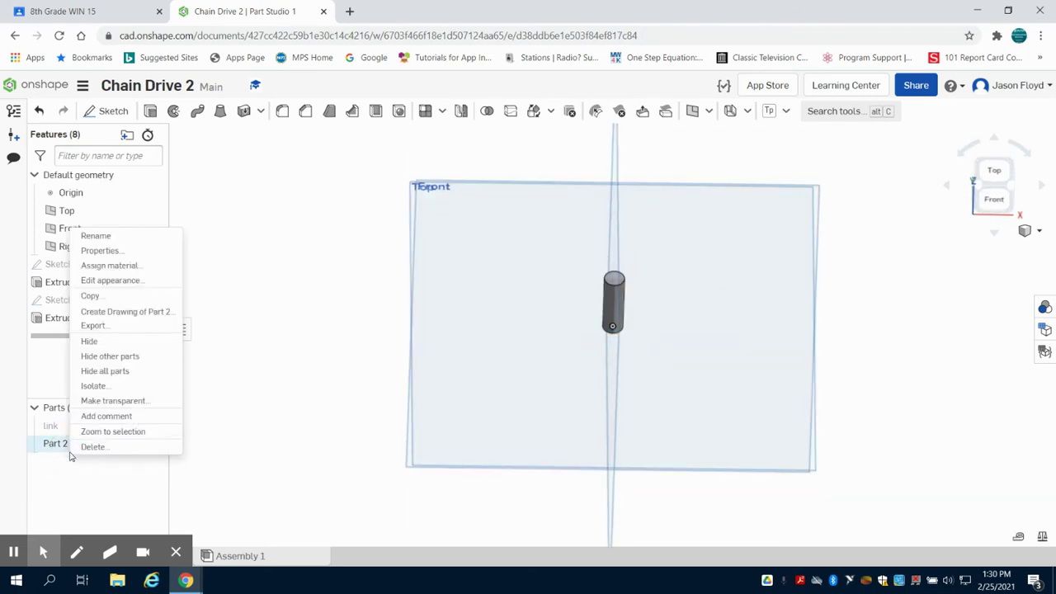
{"action": "left_click", "coordinate": [105, 239]}
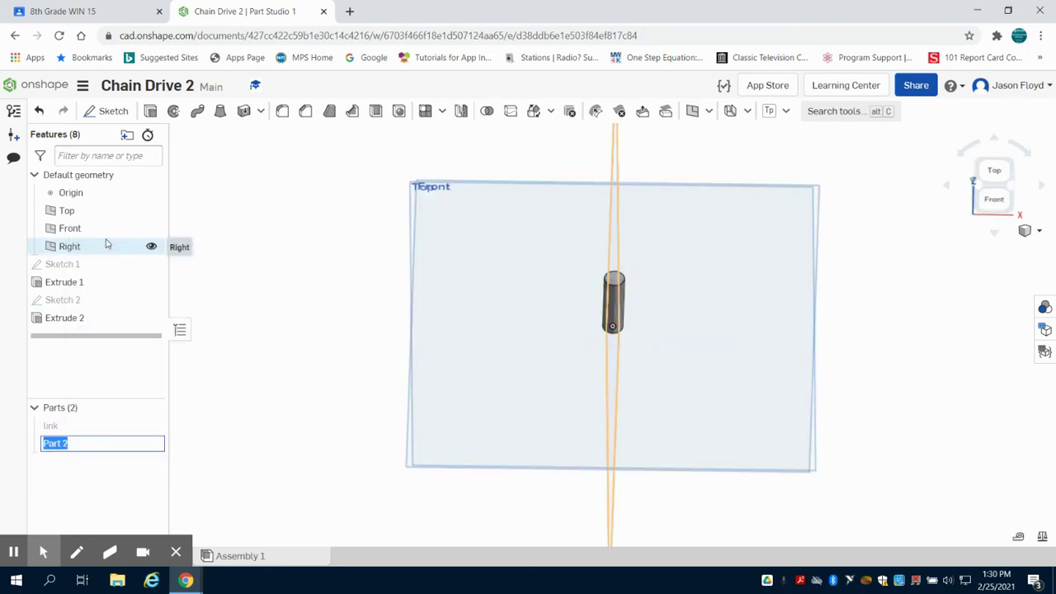
{"action": "type", "text": "long peg"}
{"action": "key", "text": "Return"}
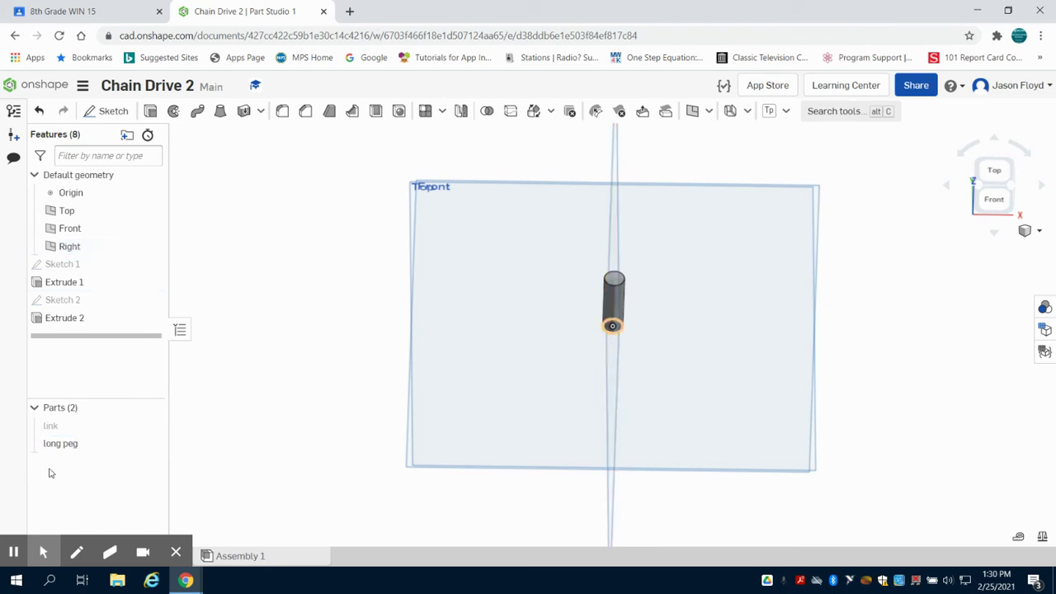
- Colour the long peg red and hide it
{"action": "right_click", "coordinate": [59, 443]}
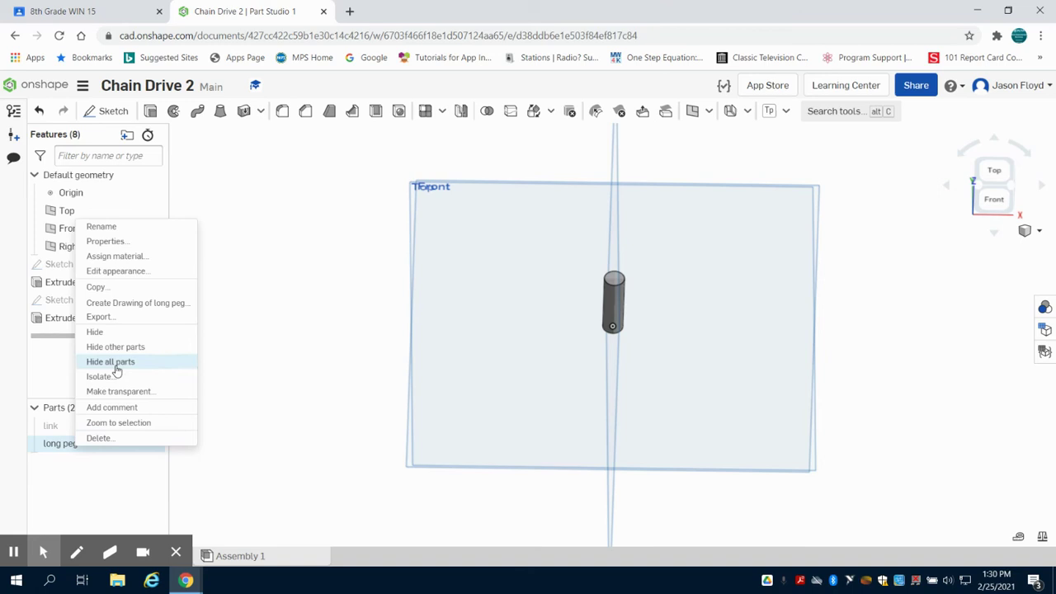
{"action": "left_click", "coordinate": [139, 271]}
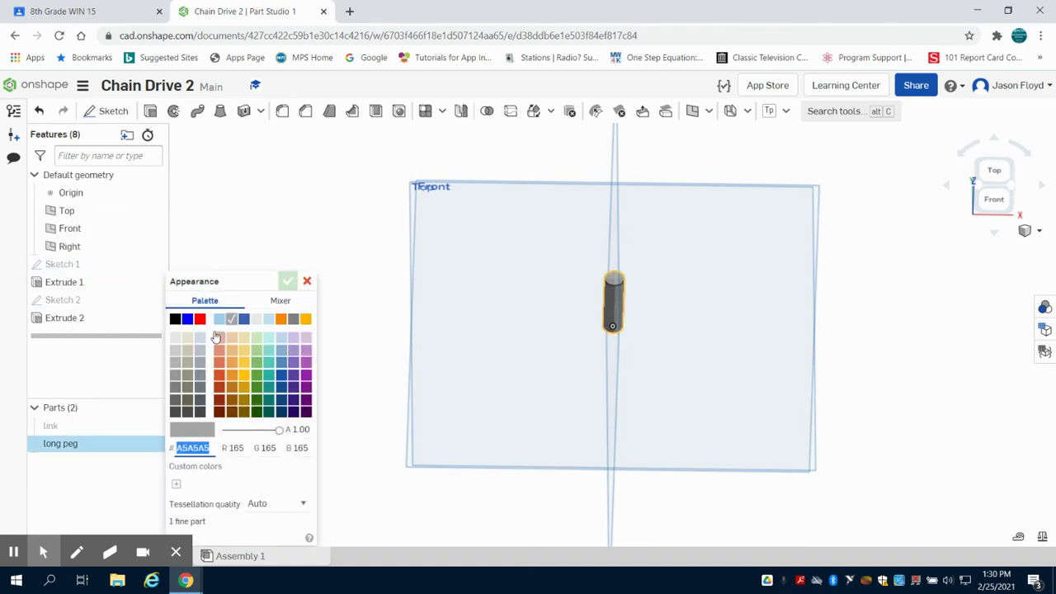
{"action": "left_click", "coordinate": [201, 320]}
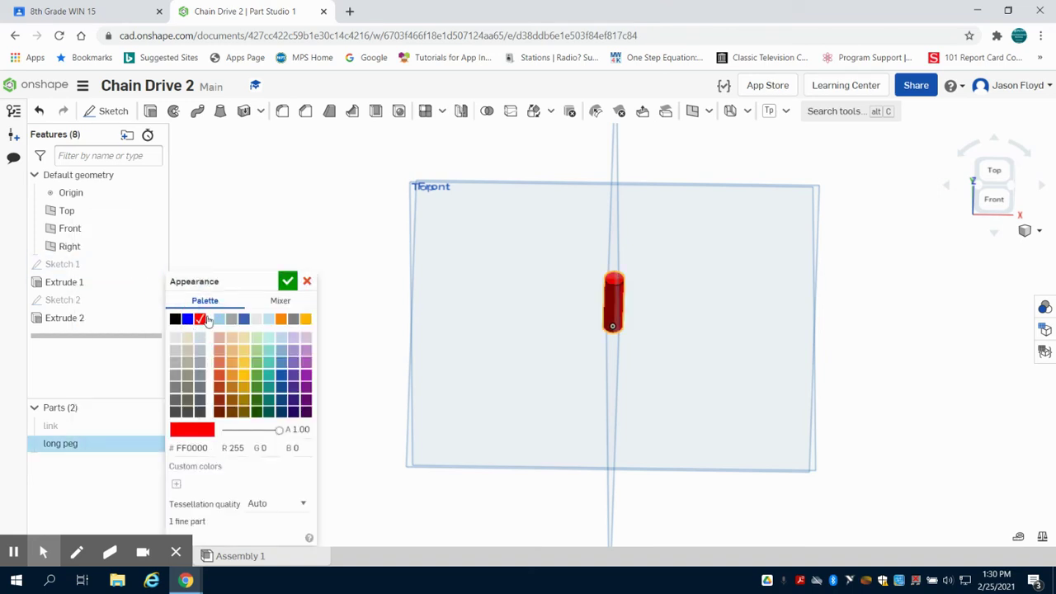
{"action": "left_click", "coordinate": [287, 282]}
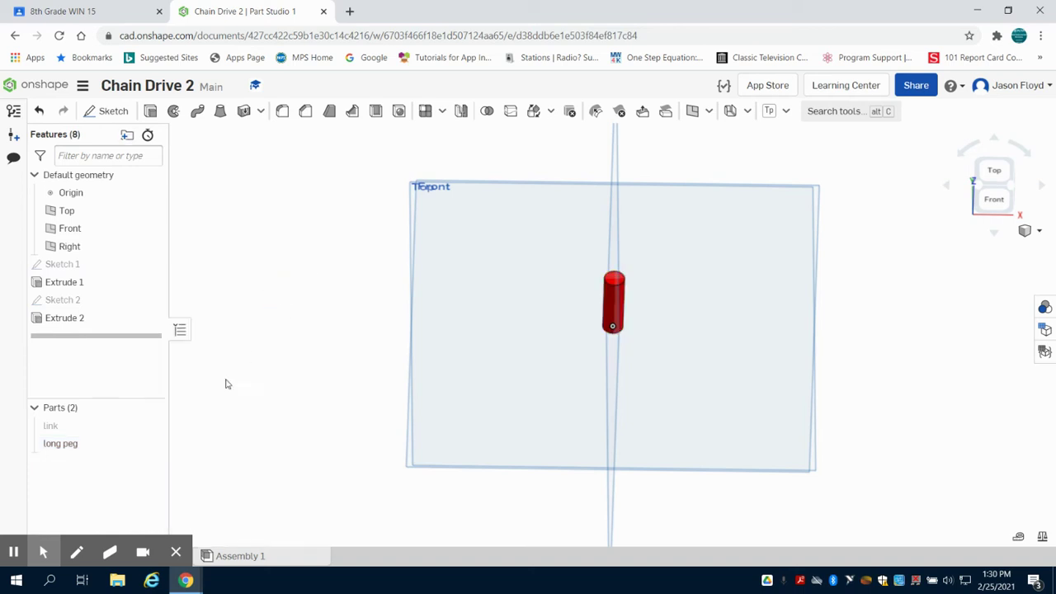
{"action": "left_click", "coordinate": [151, 445]}
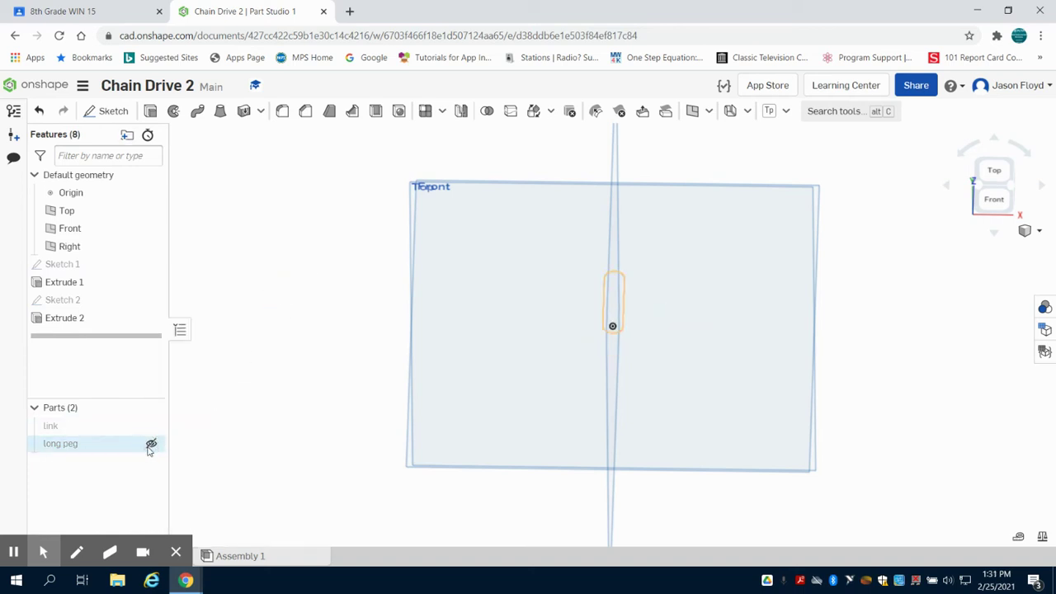
- Start Sketch 3 on the Top plane with a Ø0.3 circle at the origin
{"action": "left_click", "coordinate": [113, 112]}
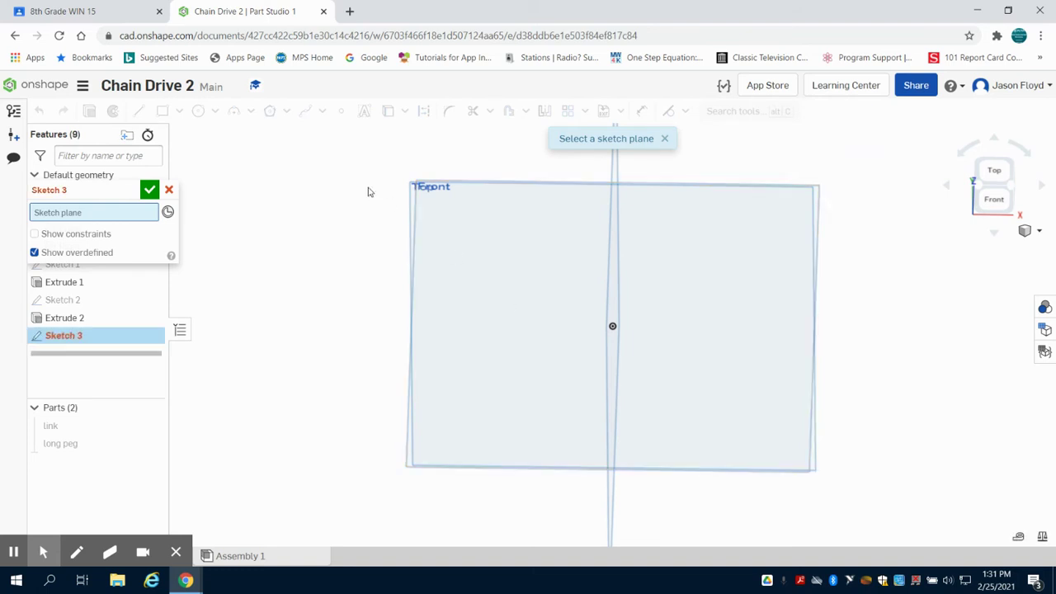
{"action": "right_click_drag", "start_coordinate": [428, 215], "coordinate": [429, 254]}
{"action": "left_click", "coordinate": [454, 207]}
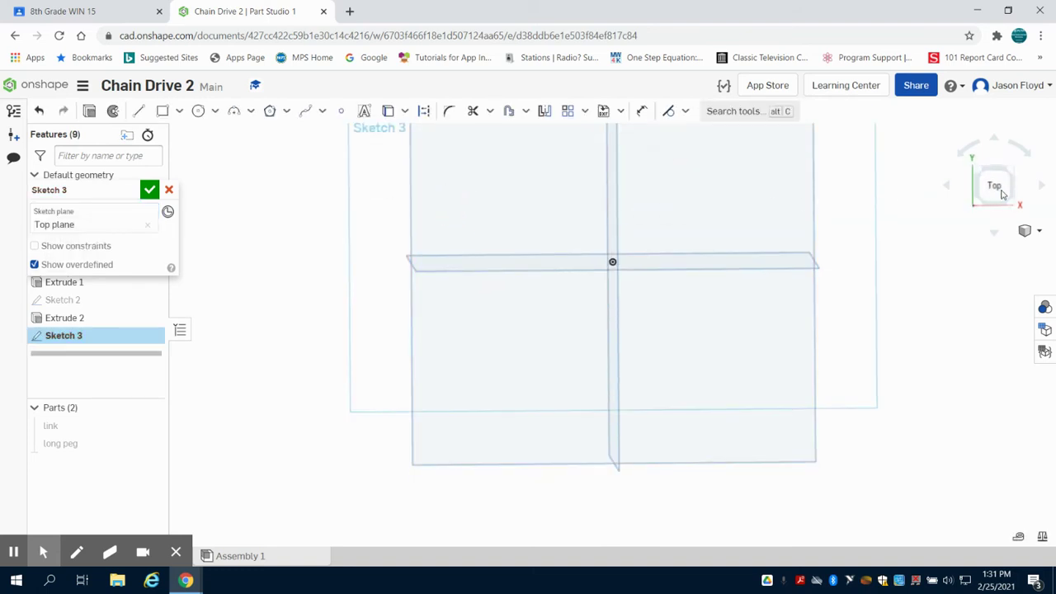
{"action": "left_click", "coordinate": [998, 187]}
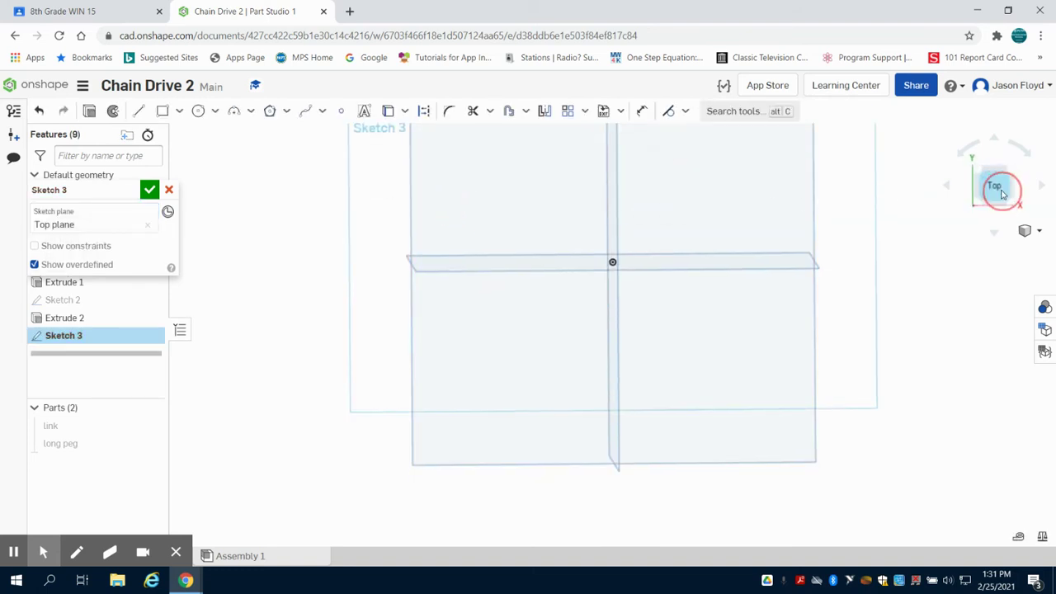
{"action": "left_click", "coordinate": [200, 111]}
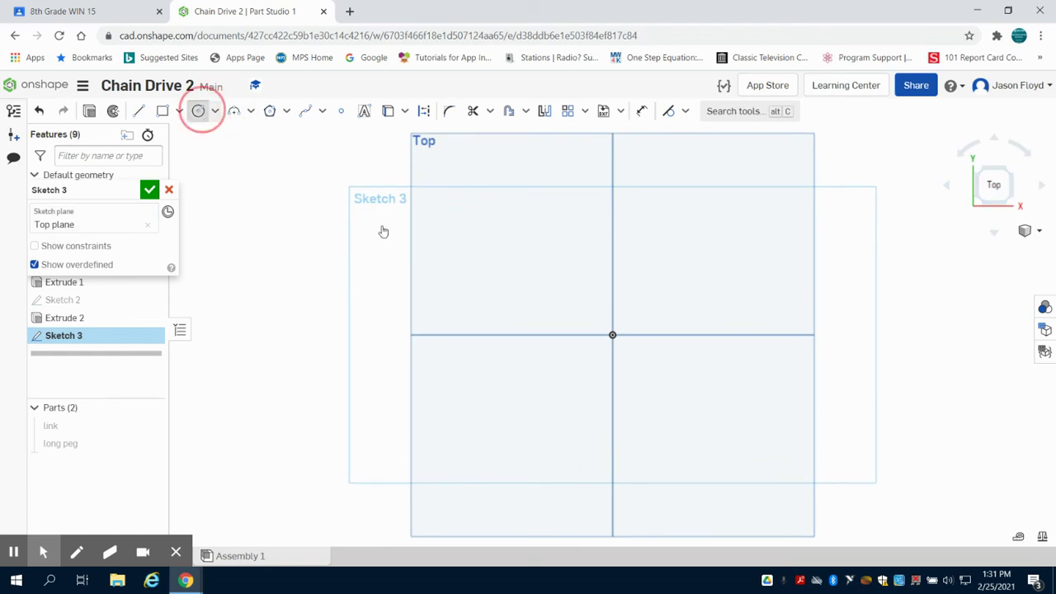
{"action": "left_click", "coordinate": [612, 334]}
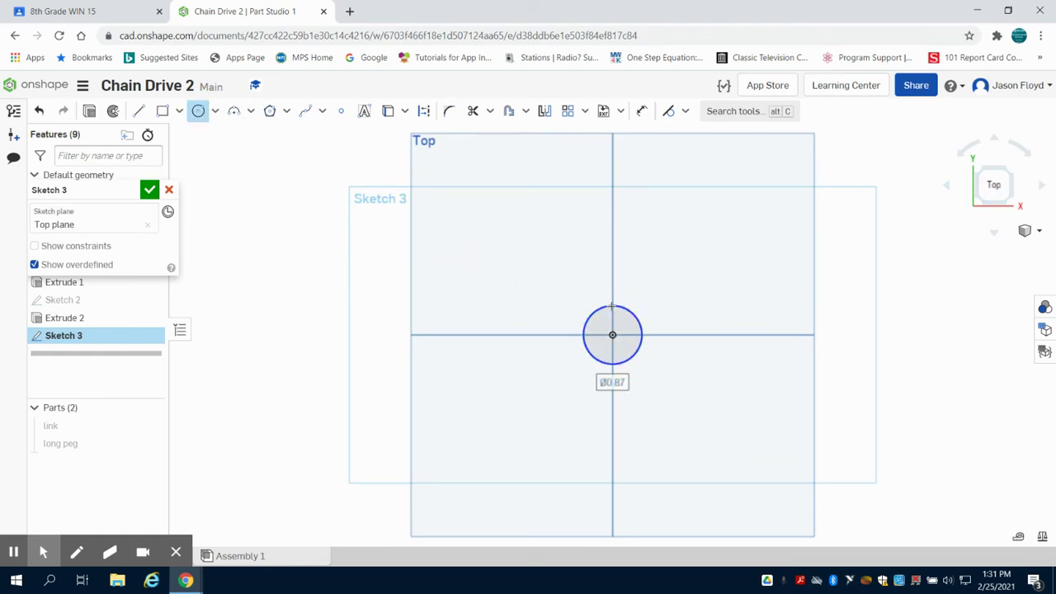
{"action": "type", "text": "0.3"}
{"action": "key", "text": "Return"}
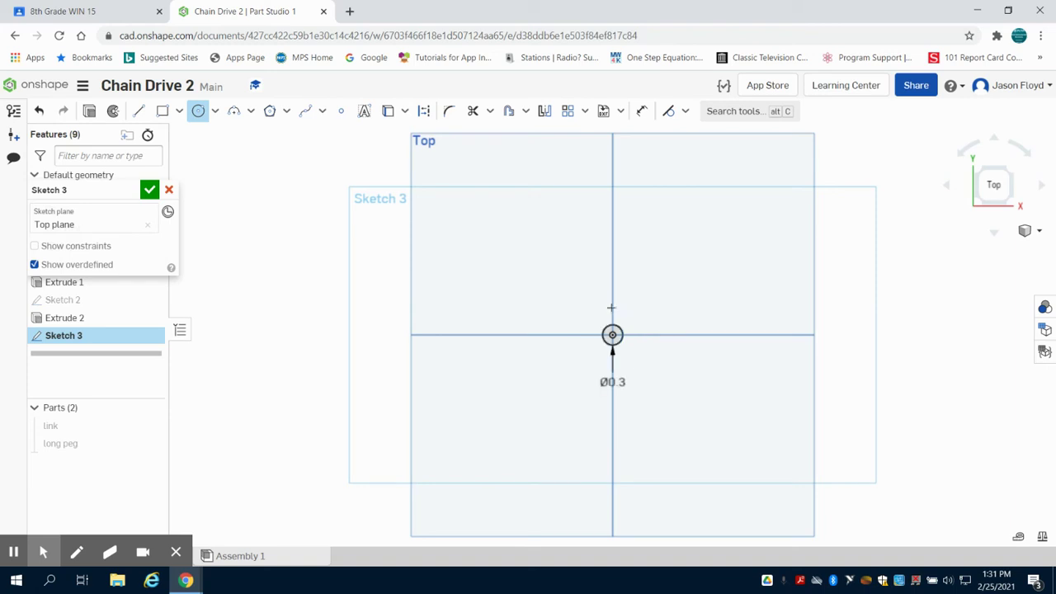
- Extrude the circle 0.8 in into Part 3
{"action": "left_click", "coordinate": [113, 111]}
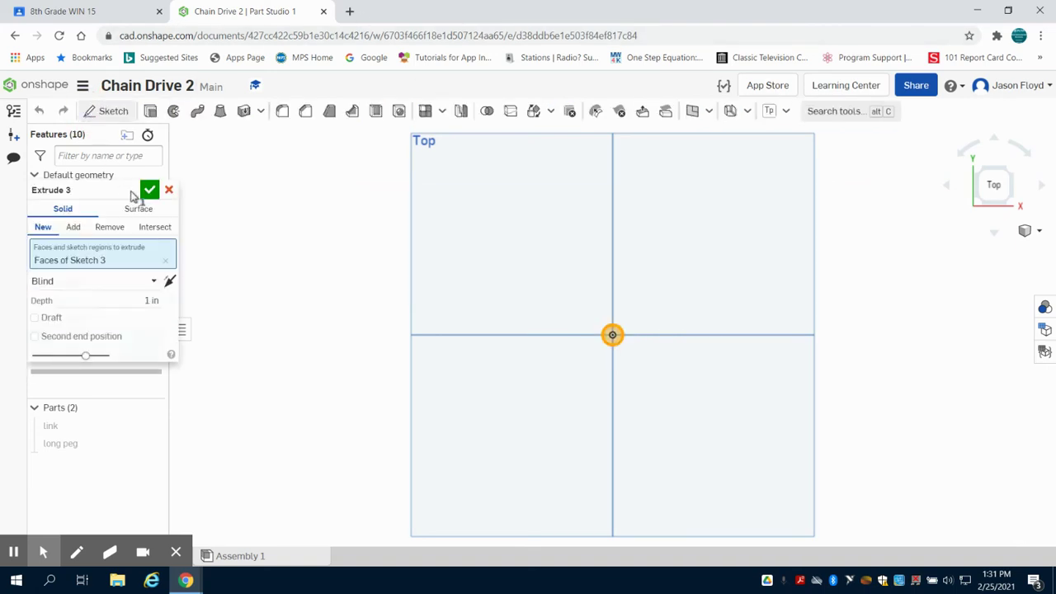
{"action": "left_click", "coordinate": [158, 303]}
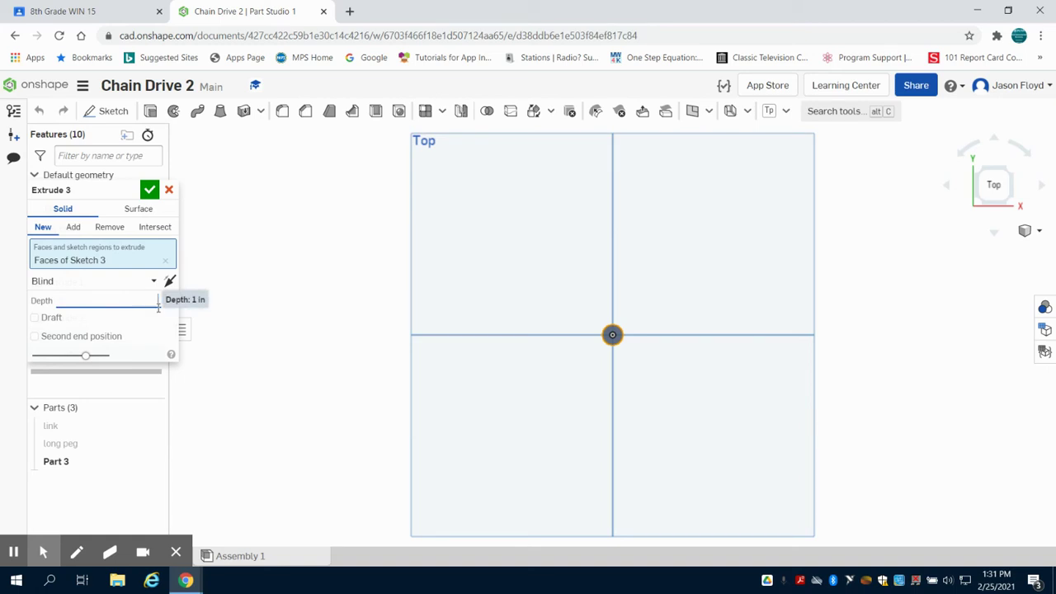
{"action": "left_click", "coordinate": [149, 189]}
- Rename Part 3 to 'short peg'
{"action": "right_click", "coordinate": [59, 466]}
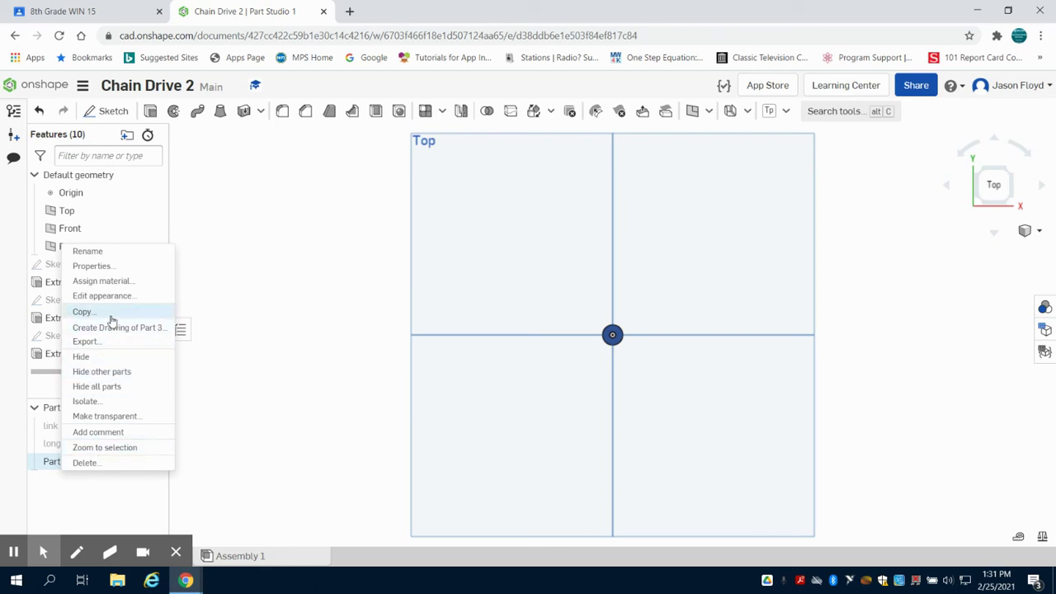
{"action": "left_click", "coordinate": [132, 256]}
{"action": "type", "text": "short peg"}
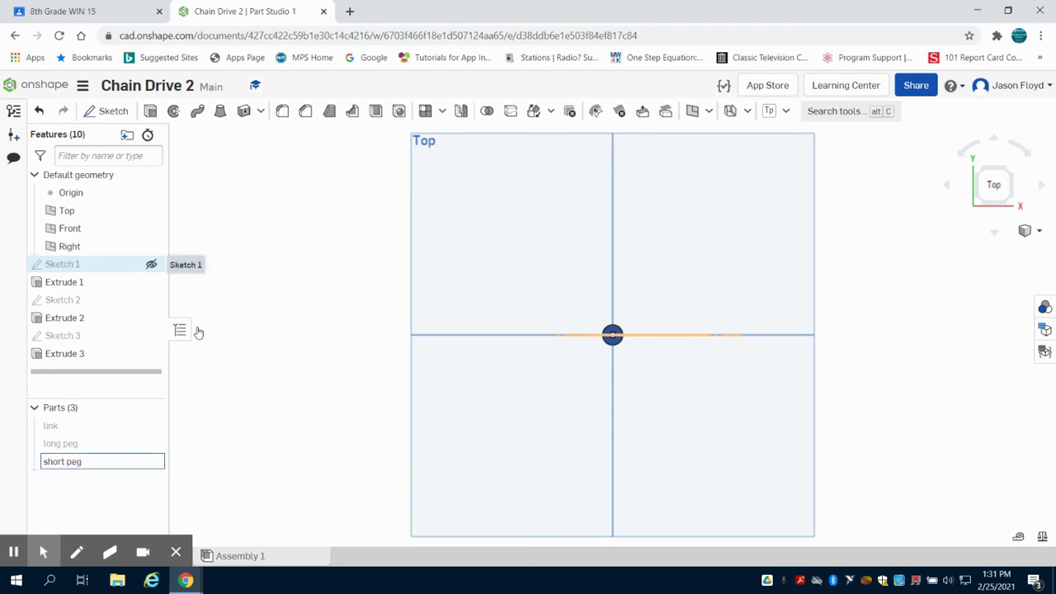
{"action": "left_click", "coordinate": [73, 501]}
- Give the short peg a custom bright green appearance
{"action": "right_click", "coordinate": [65, 475]}
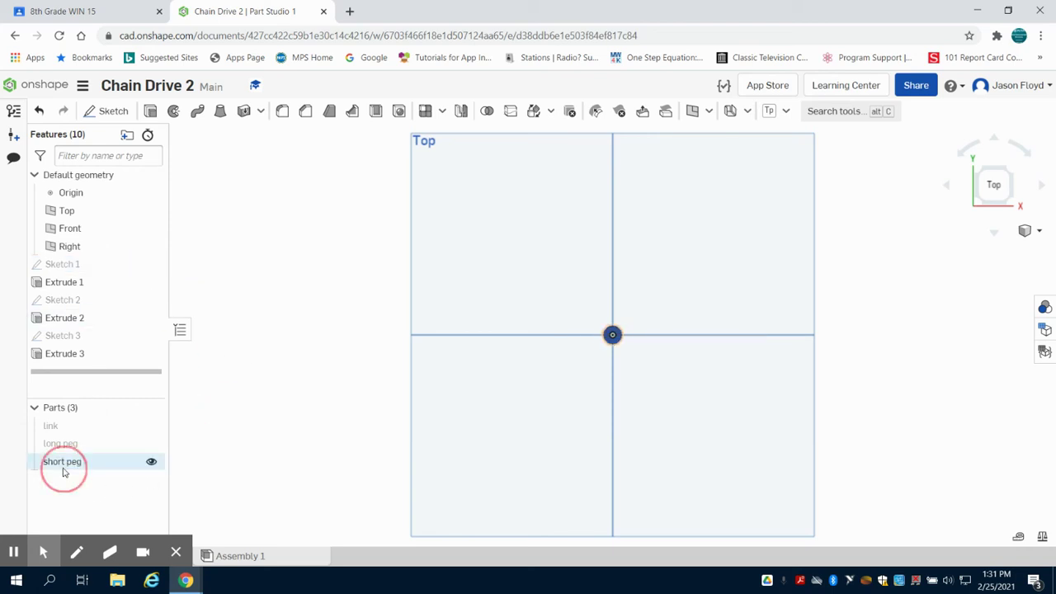
{"action": "left_click", "coordinate": [132, 298]}
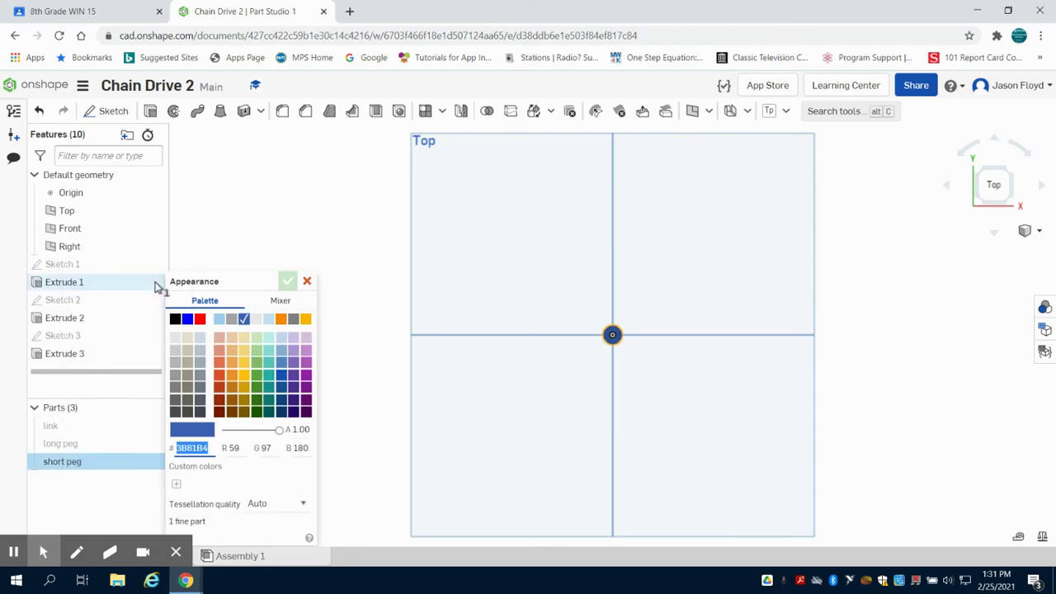
{"action": "left_click", "coordinate": [281, 300]}
{"action": "left_click", "coordinate": [290, 332]}
{"action": "left_click", "coordinate": [263, 323]}
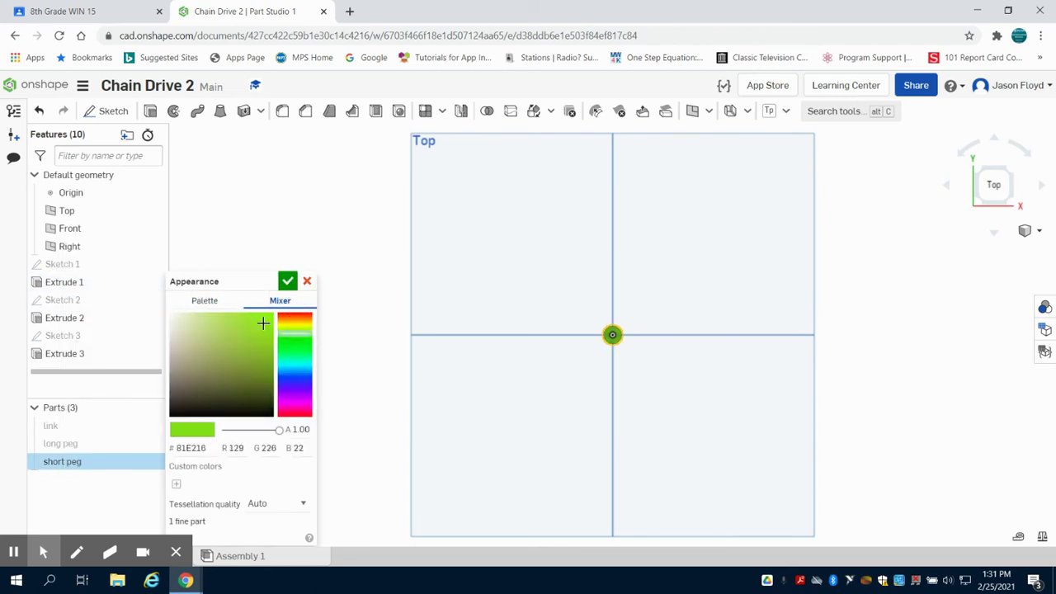
{"action": "left_click", "coordinate": [287, 281]}
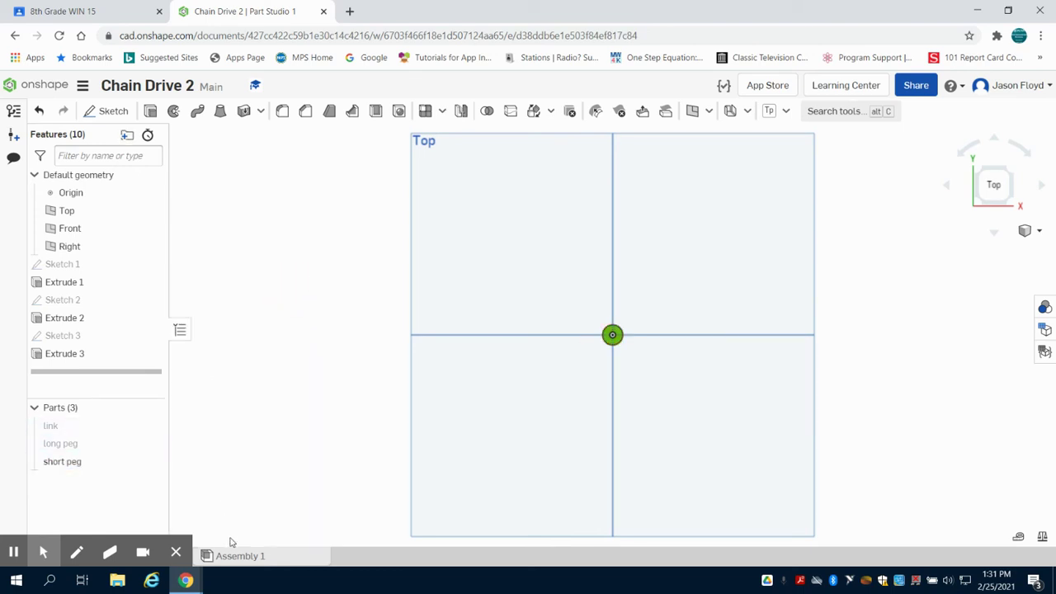
{"action": "mouse_move", "coordinate": [245, 554]}
- In Assembly 1, insert two instances of the link part
{"action": "left_click", "coordinate": [289, 557]}
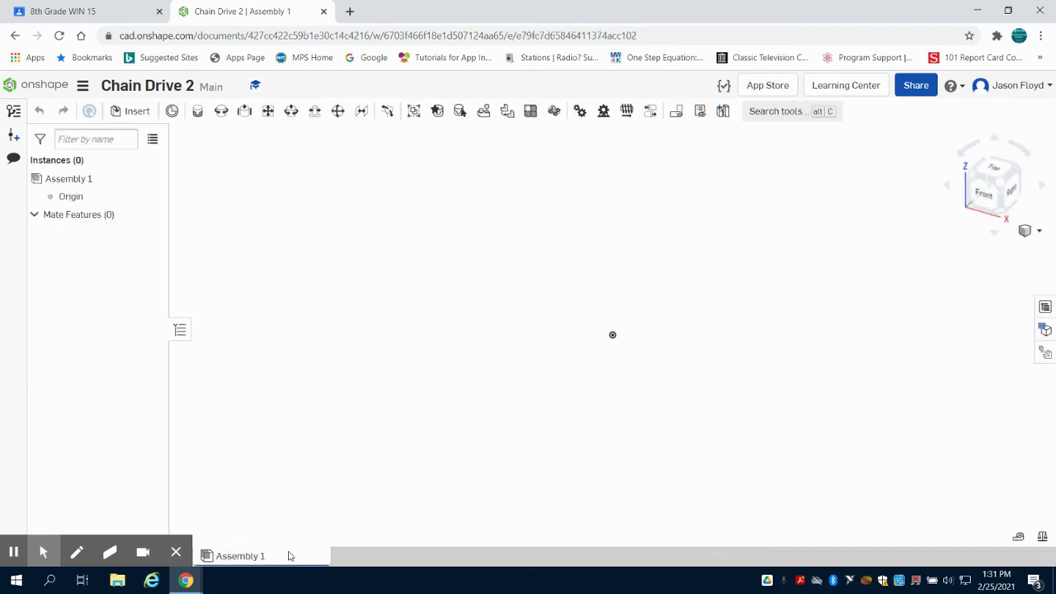
{"action": "left_click", "coordinate": [152, 115]}
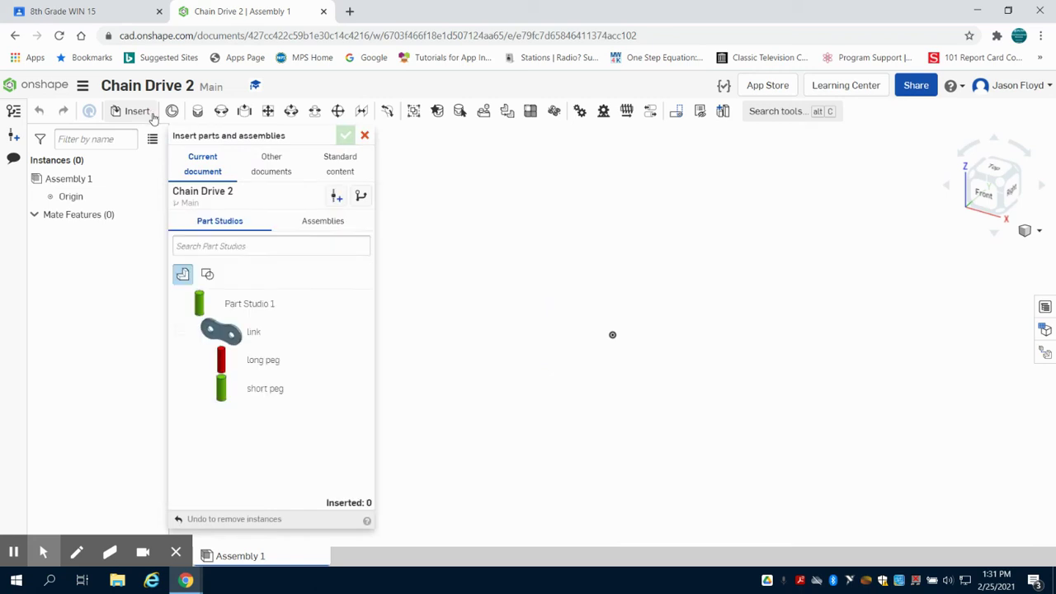
{"action": "left_click", "coordinate": [272, 333]}
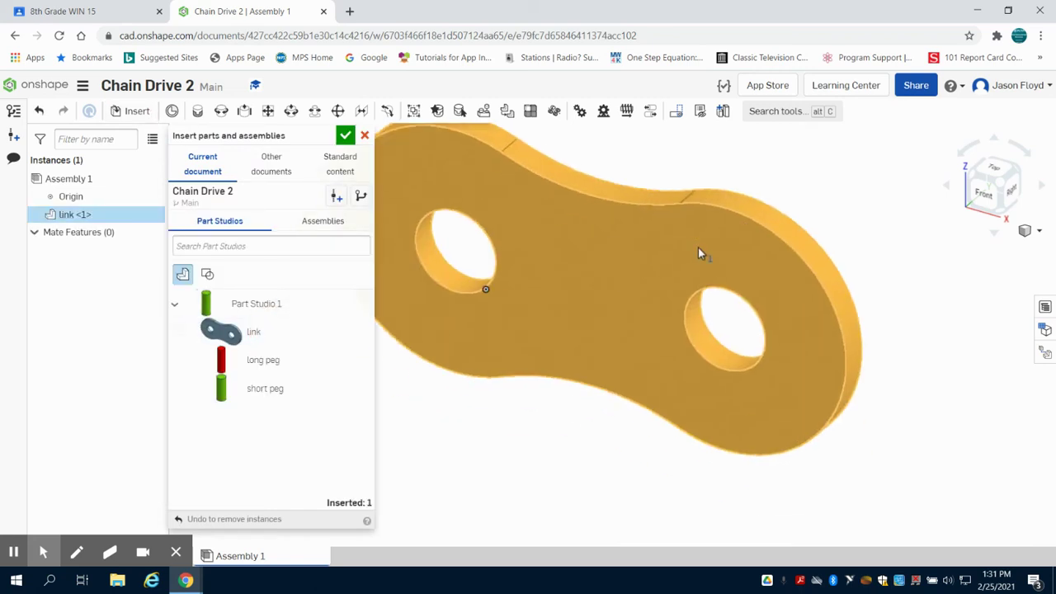
{"action": "left_click", "coordinate": [785, 229]}
{"action": "left_click", "coordinate": [264, 331]}
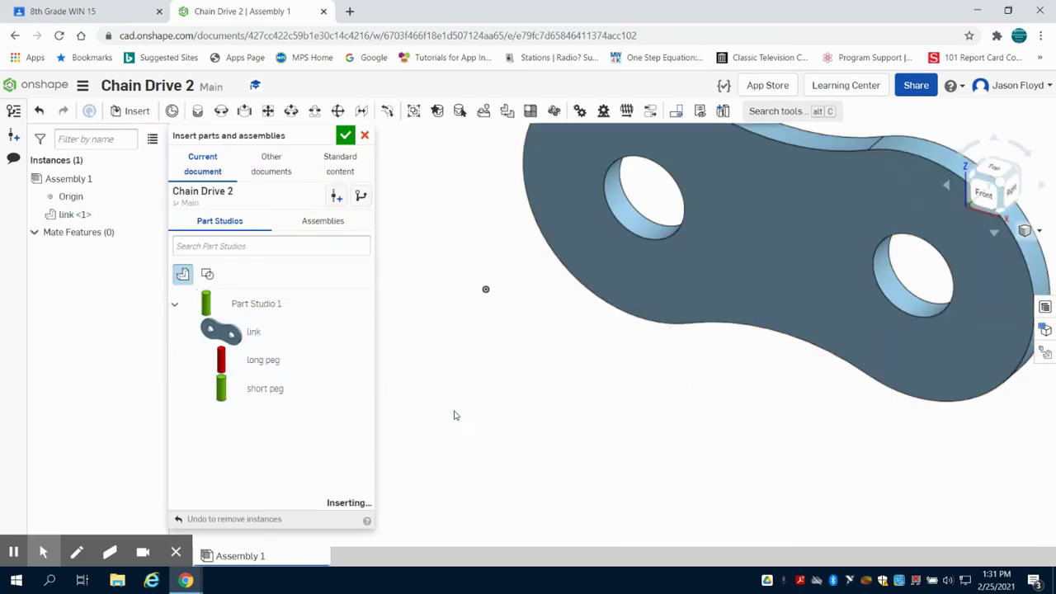
{"action": "left_click", "coordinate": [485, 443]}
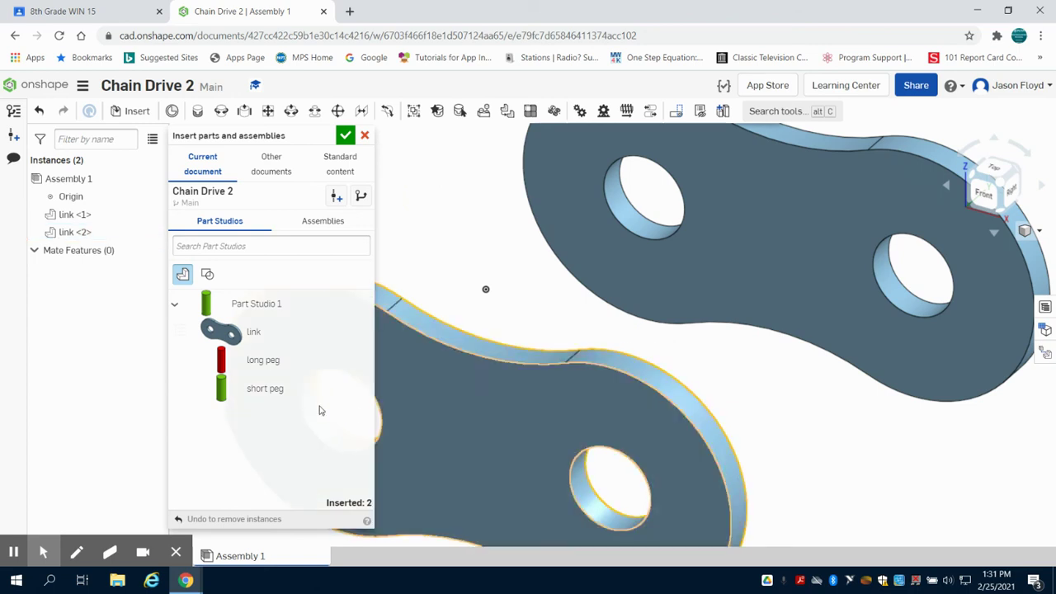
- Insert two instances of the long peg into the assembly
{"action": "left_click", "coordinate": [266, 360]}
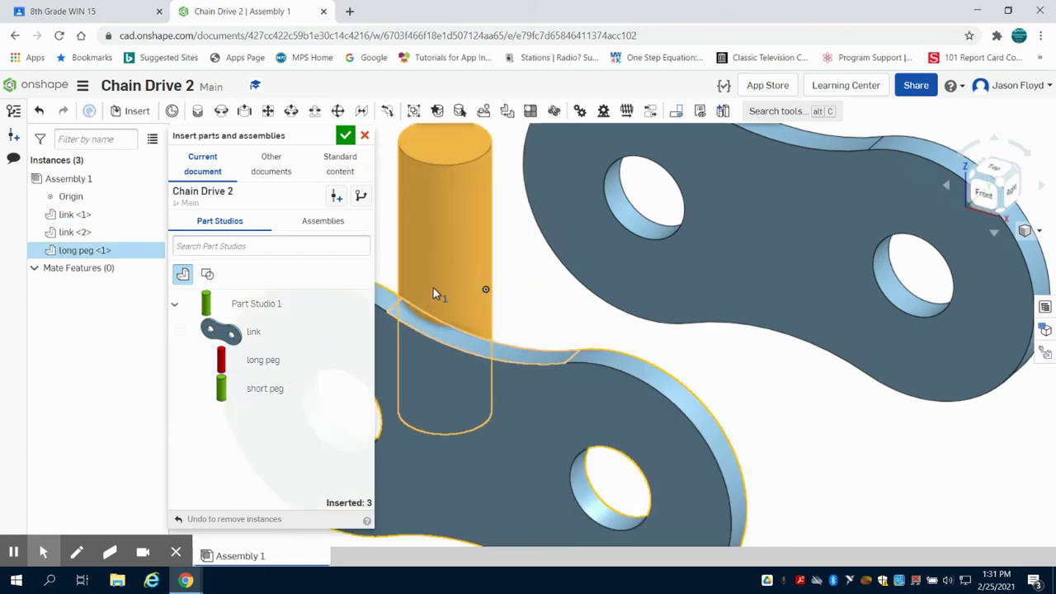
{"action": "left_click", "coordinate": [436, 291]}
{"action": "left_click", "coordinate": [293, 360]}
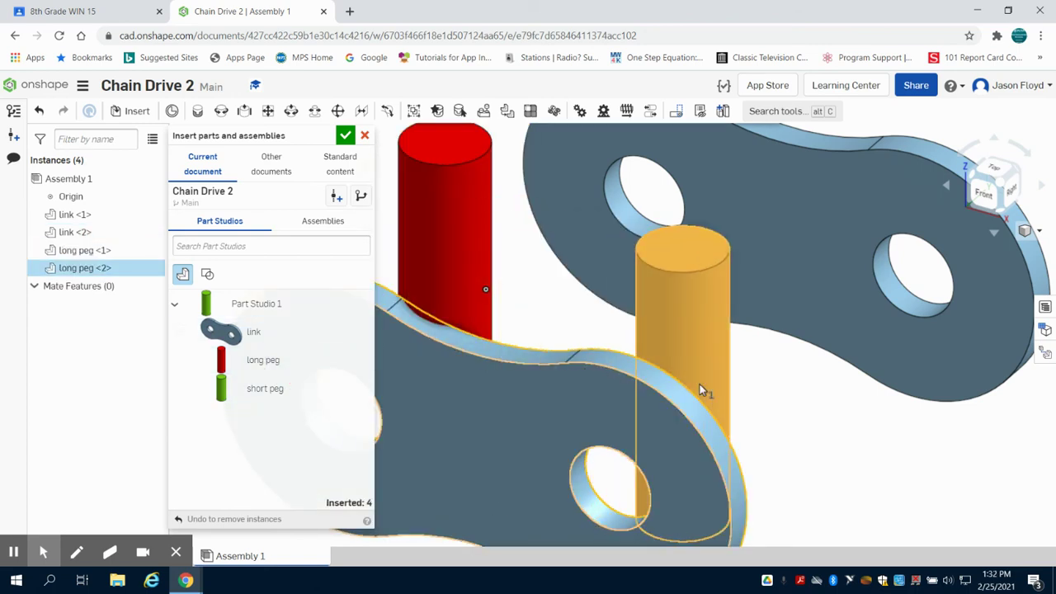
{"action": "left_click", "coordinate": [701, 384]}
{"action": "scroll", "coordinate": [701, 384], "scroll_direction": "down", "scroll_amount": 3}
{"action": "scroll", "coordinate": [701, 382], "scroll_direction": "down", "scroll_amount": 3}
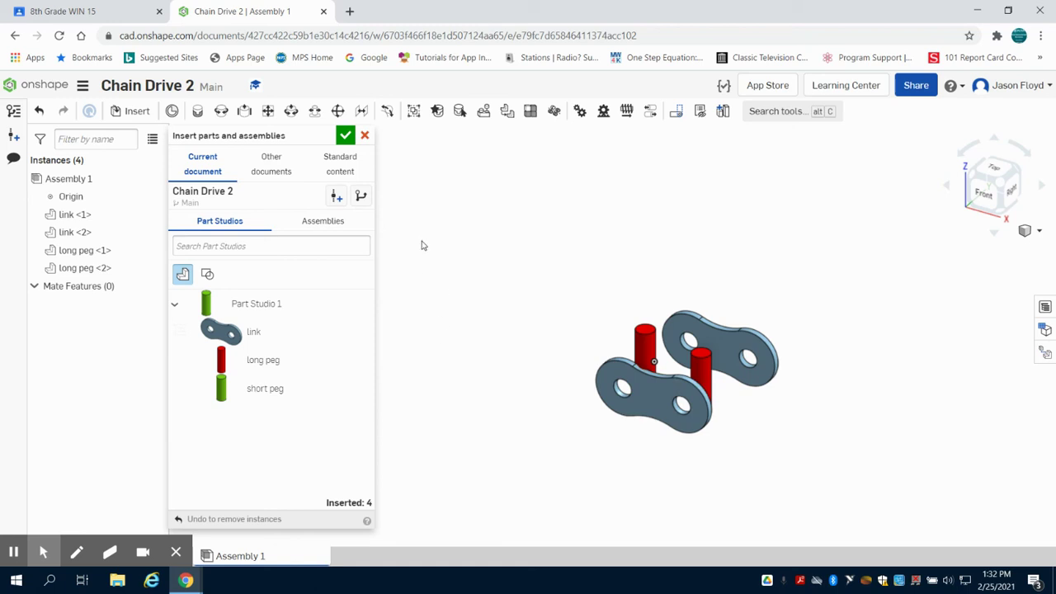
- Finish inserting parts and show the assembly in an isometric view
{"action": "left_click", "coordinate": [345, 136]}
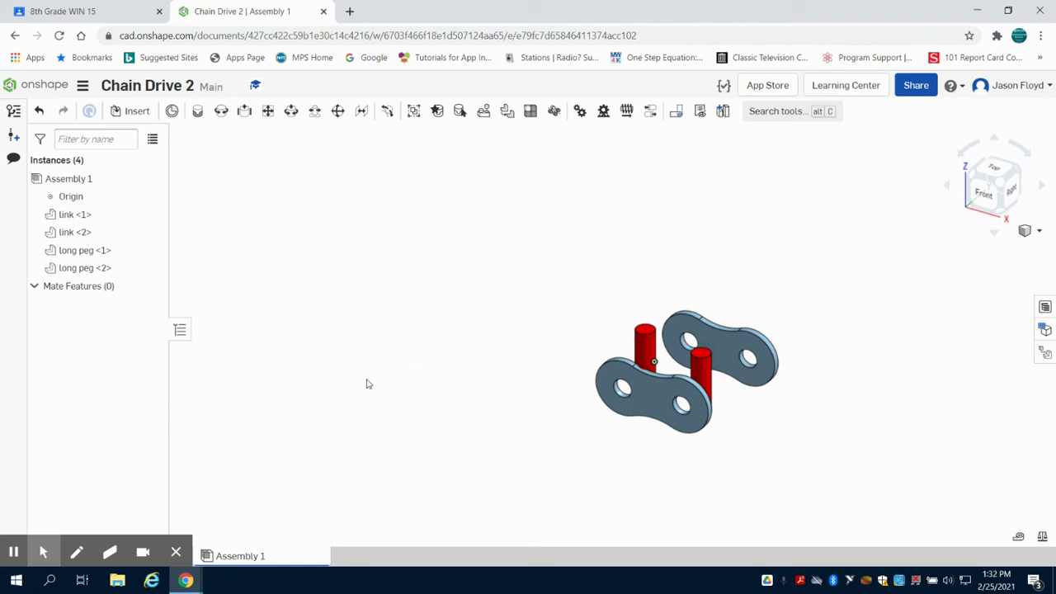
{"action": "left_click", "coordinate": [1007, 188]}
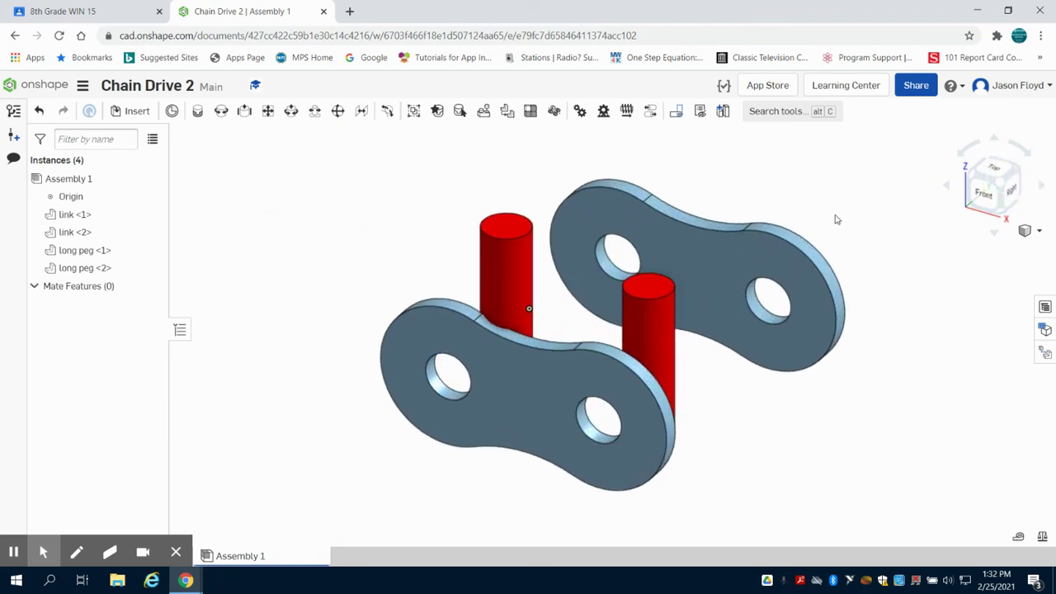
{"action": "scroll", "coordinate": [835, 219], "scroll_direction": "down", "scroll_amount": 2}
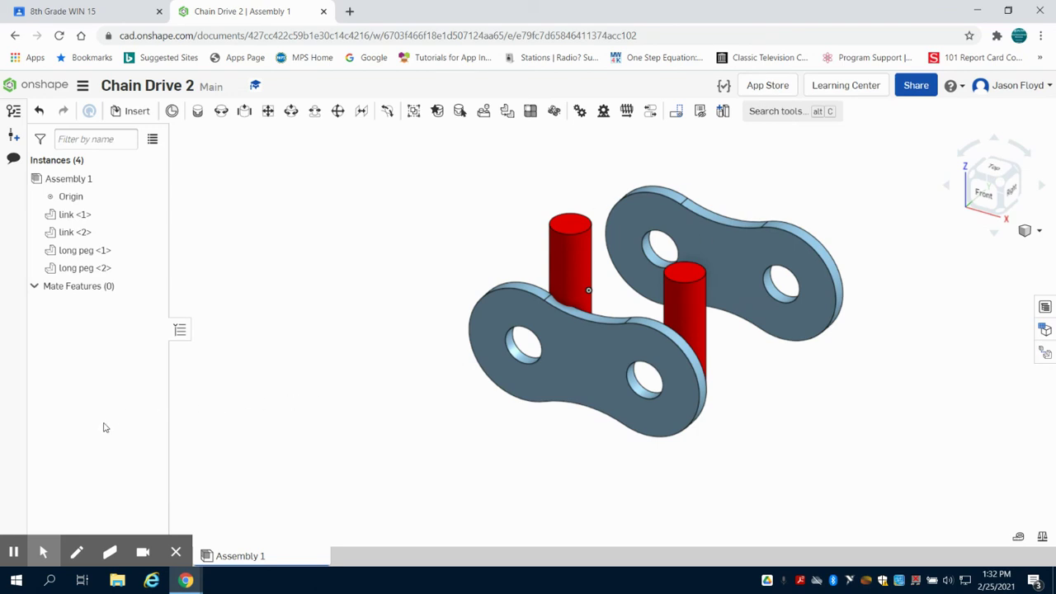
{"action": "mouse_move", "coordinate": [15, 550]}
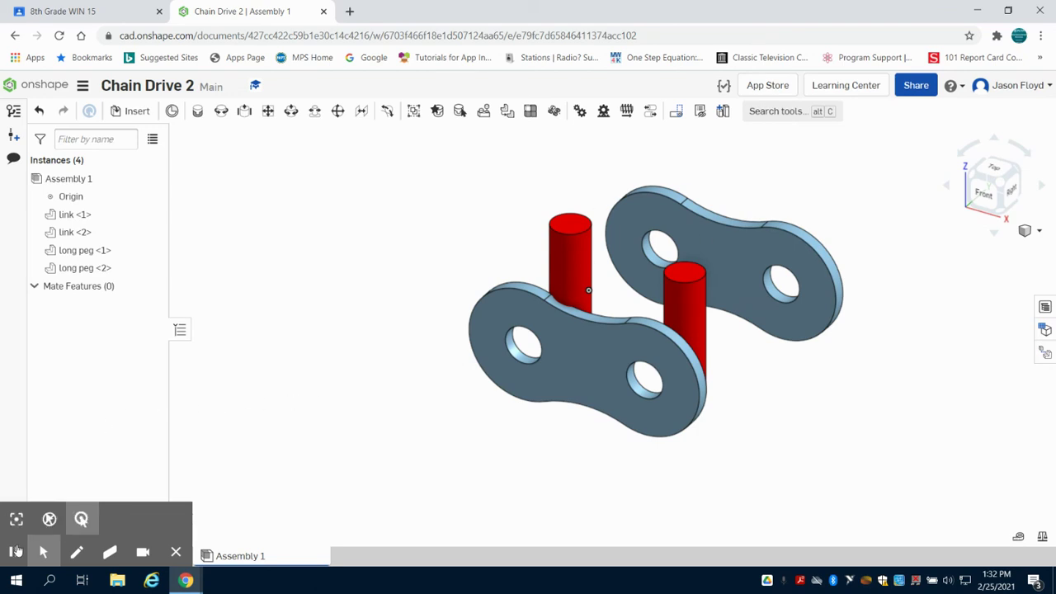